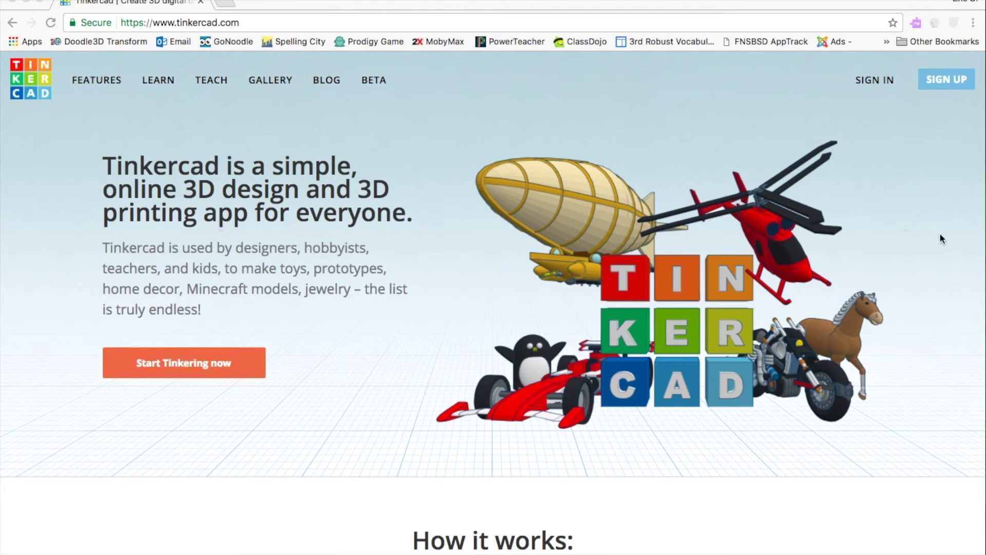
- Sign up for a new Tinkercad account with country, birthday, email and password
{"action": "left_click", "coordinate": [947, 84]}
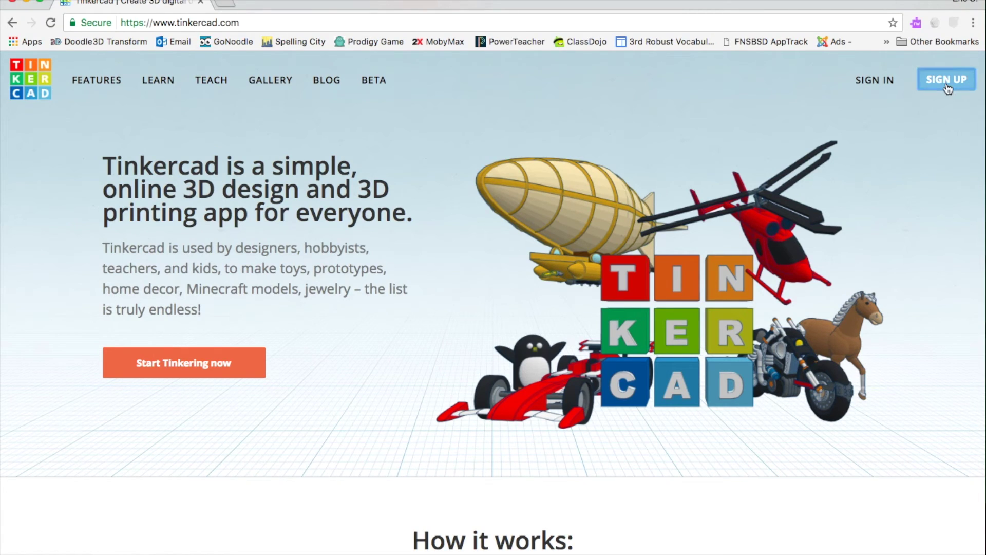
{"action": "left_click", "coordinate": [947, 84]}
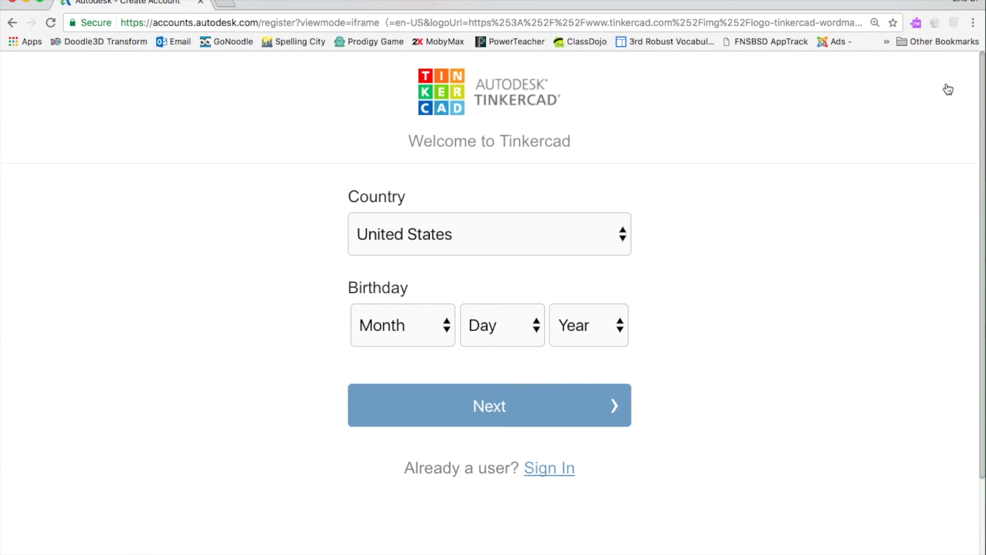
{"action": "left_click", "coordinate": [600, 409]}
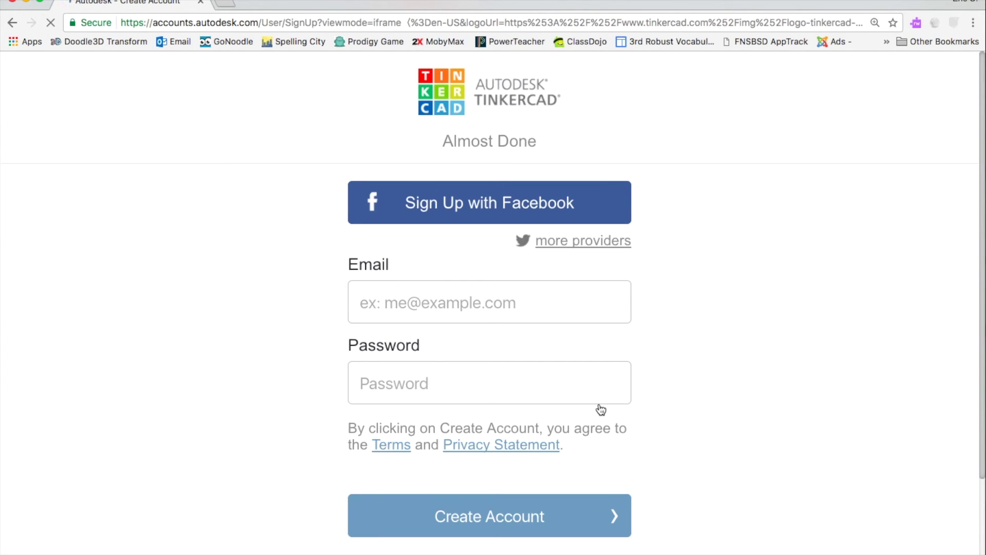
{"action": "scroll", "coordinate": [601, 409], "scroll_direction": "down", "scroll_amount": 3}
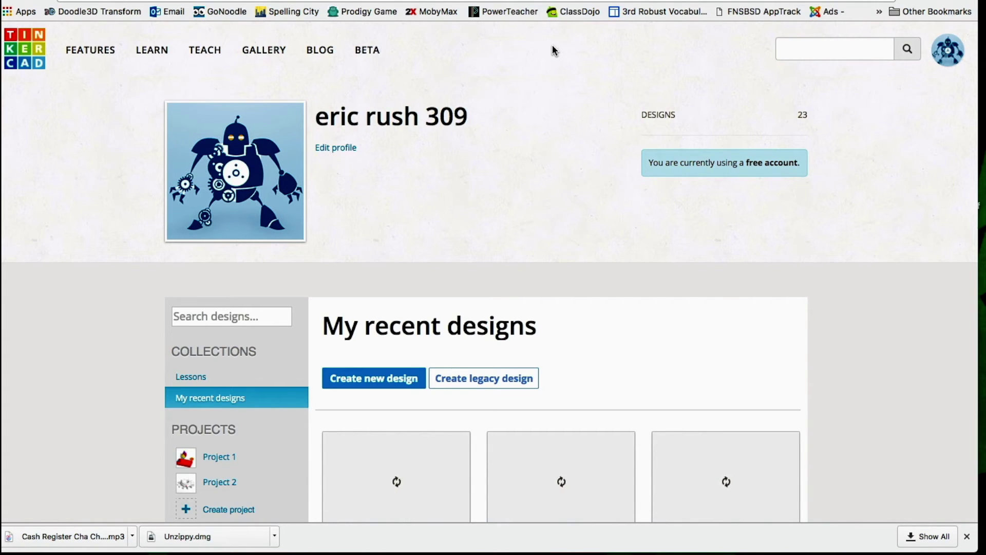
- Replace the expired student approval code with a new 7-day code on the Teach page
{"action": "left_click", "coordinate": [204, 48]}
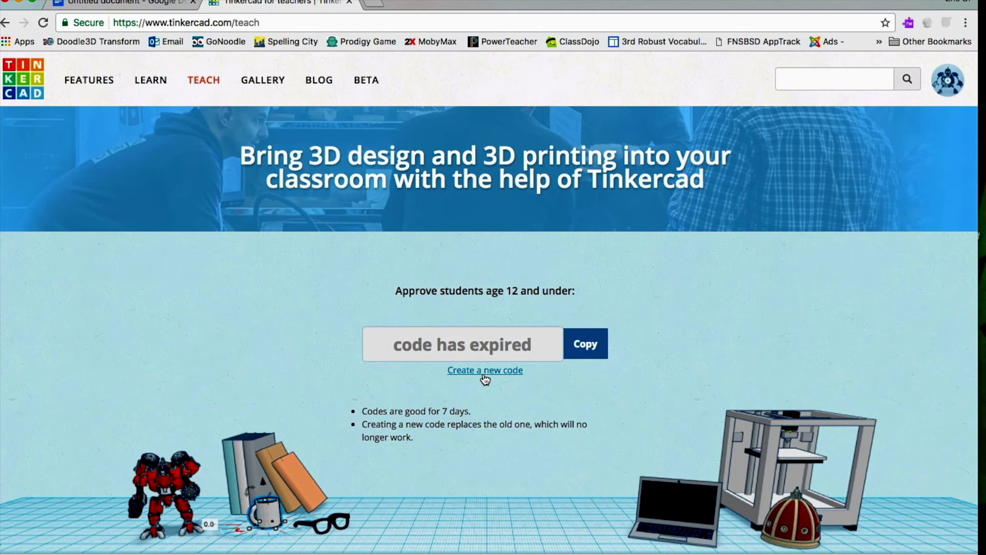
{"action": "left_click", "coordinate": [484, 375]}
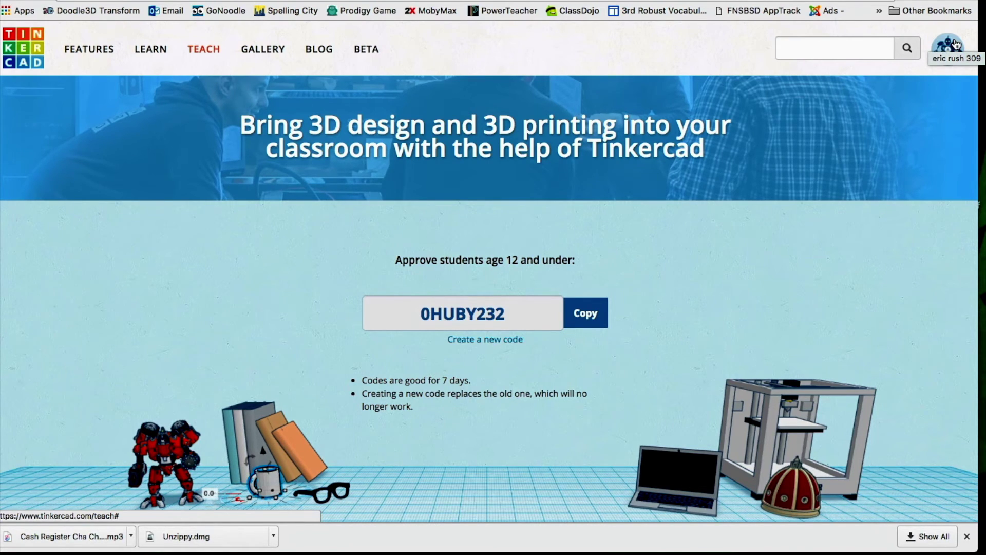
{"action": "left_click", "coordinate": [956, 44]}
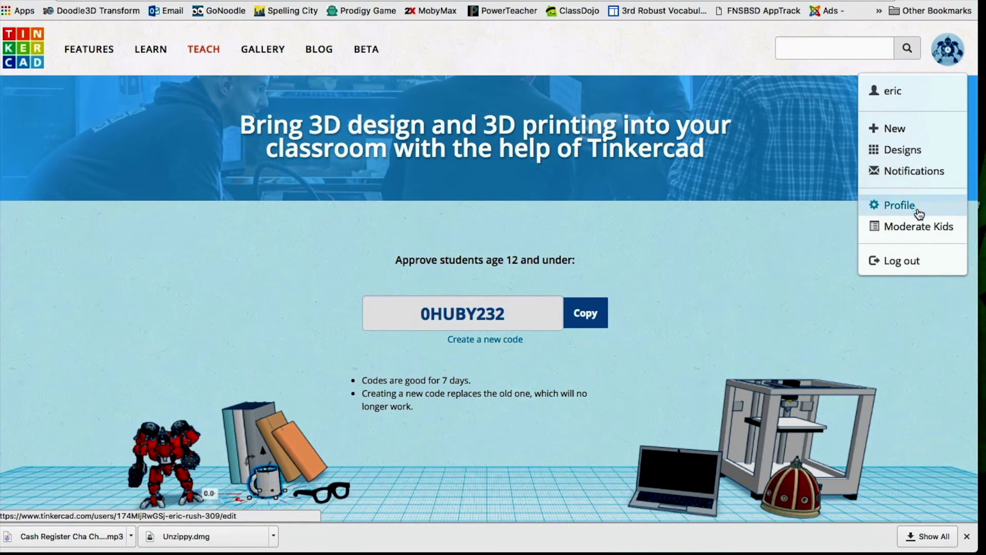
- Open Moderate Kids and scroll down to the Kids' activity feed
{"action": "left_click", "coordinate": [920, 232]}
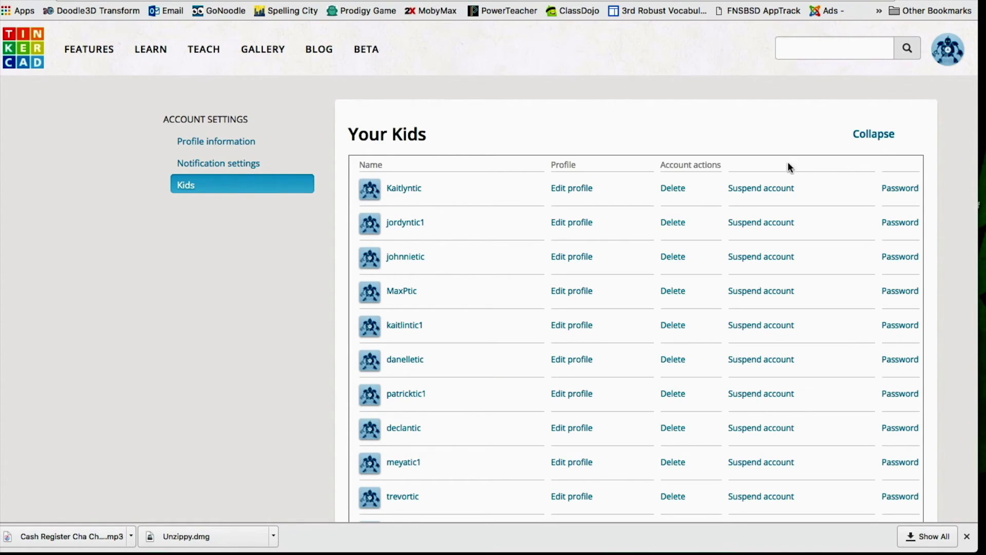
{"action": "scroll", "coordinate": [666, 205], "scroll_direction": "down", "scroll_amount": 10}
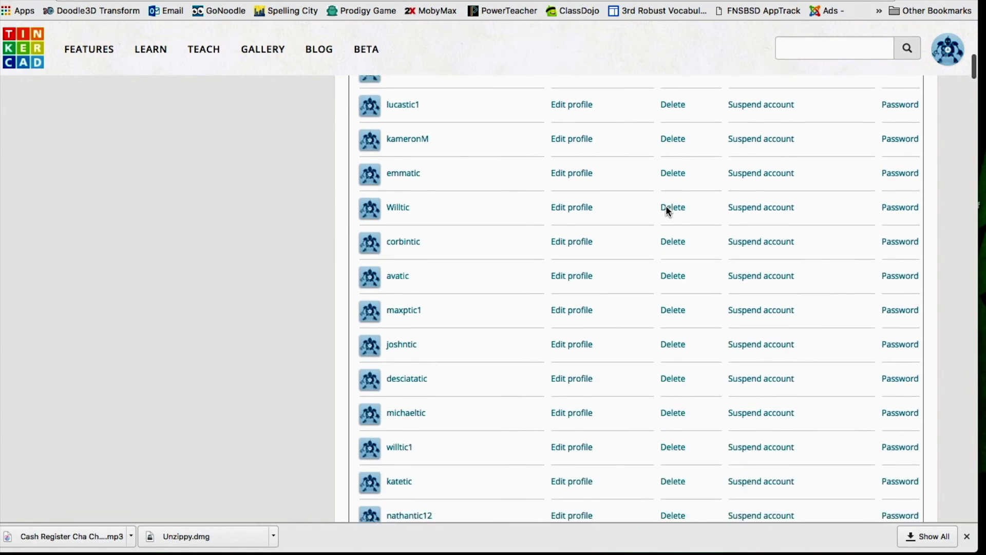
{"action": "scroll", "coordinate": [665, 206], "scroll_direction": "down", "scroll_amount": 15}
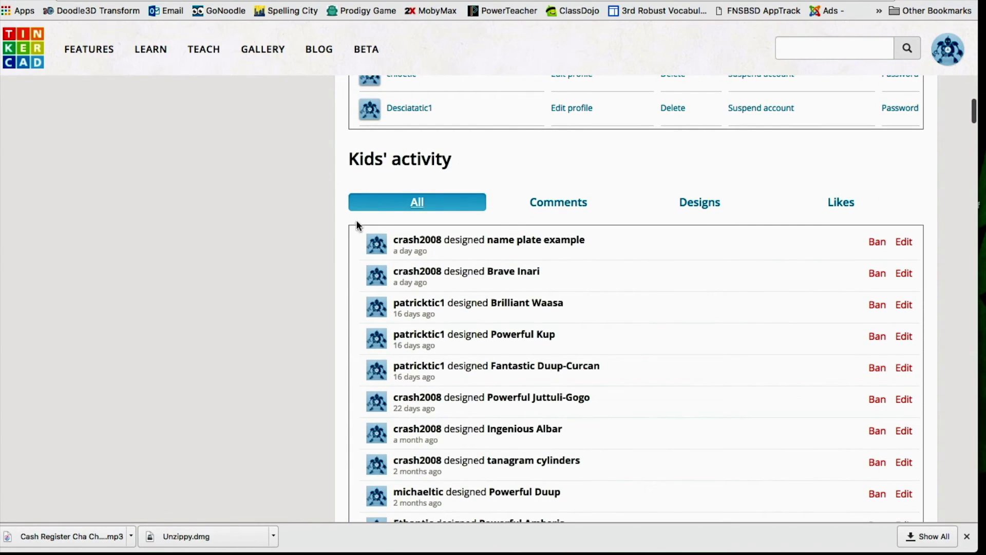
{"action": "scroll", "coordinate": [386, 338], "scroll_direction": "down", "scroll_amount": 15}
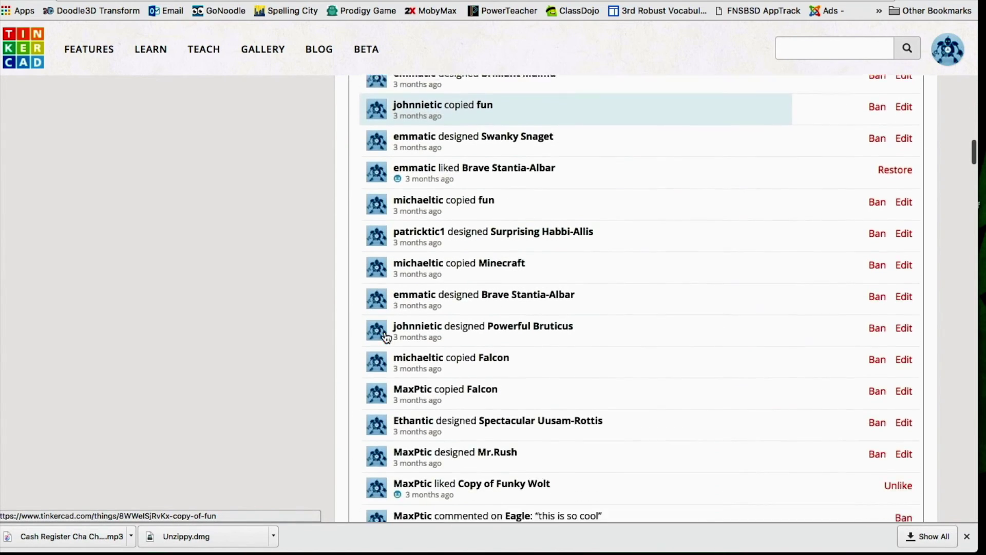
{"action": "scroll", "coordinate": [386, 337], "scroll_direction": "down", "scroll_amount": 7}
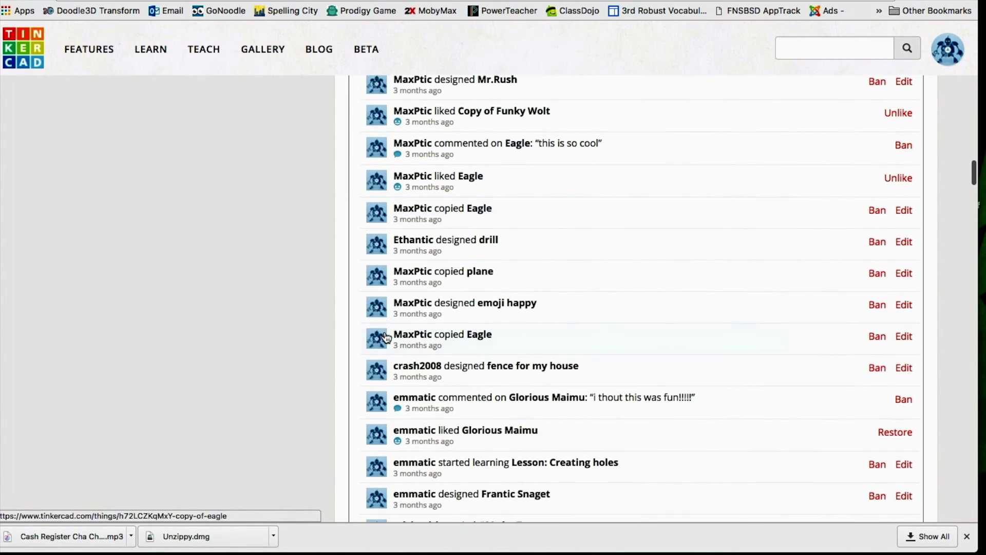
{"action": "scroll", "coordinate": [386, 338], "scroll_direction": "down", "scroll_amount": 12}
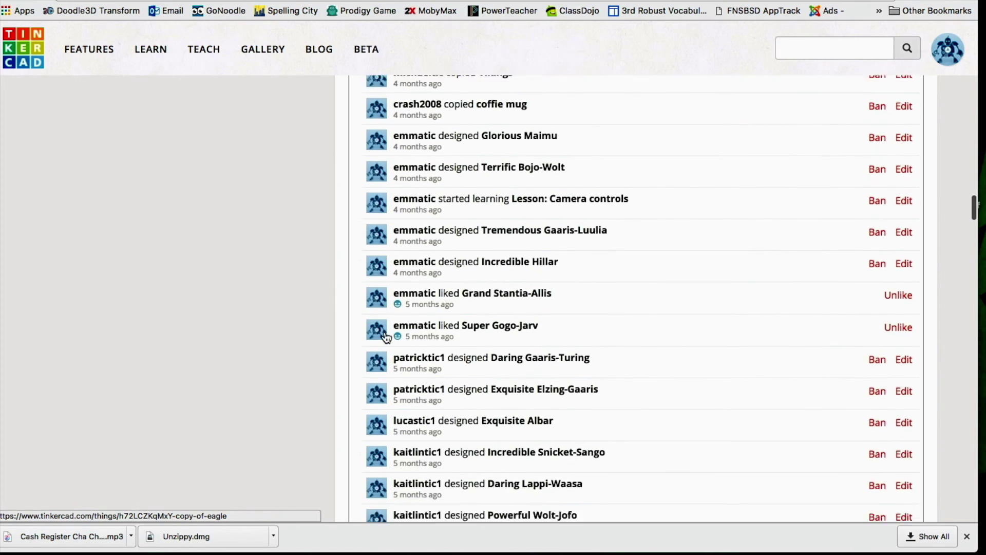
{"action": "scroll", "coordinate": [386, 337], "scroll_direction": "down", "scroll_amount": 11}
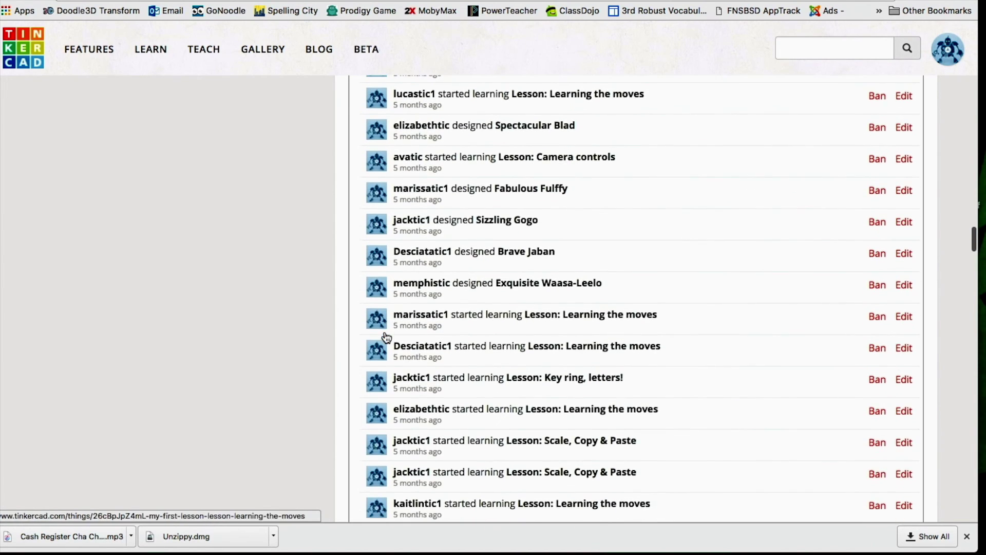
{"action": "scroll", "coordinate": [387, 337], "scroll_direction": "down", "scroll_amount": 9}
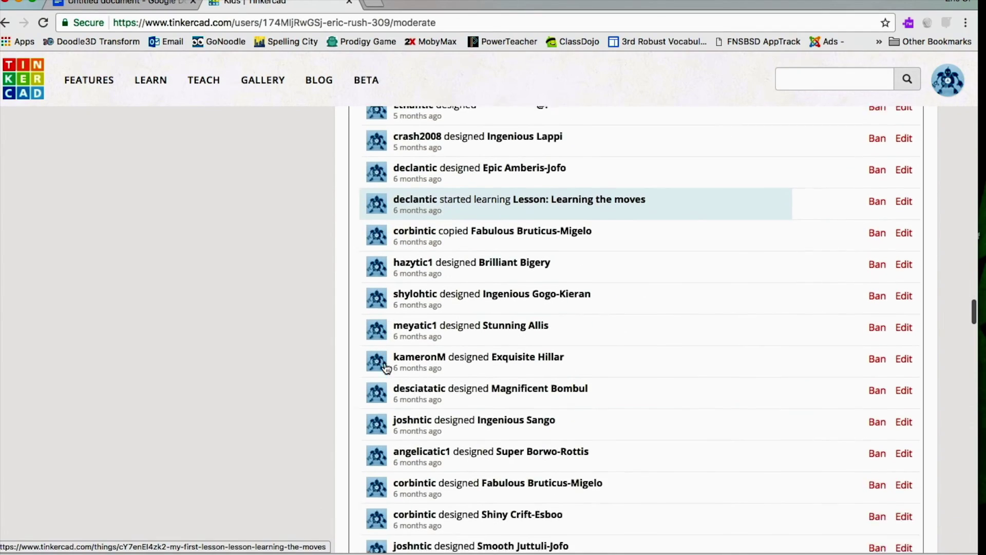
{"action": "scroll", "coordinate": [386, 366], "scroll_direction": "down", "scroll_amount": 10}
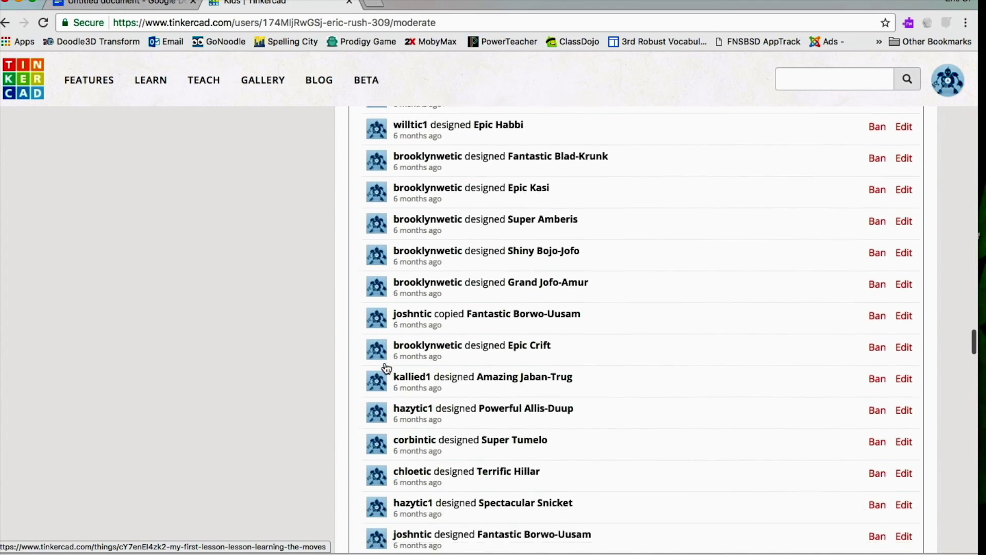
{"action": "scroll", "coordinate": [386, 366], "scroll_direction": "down", "scroll_amount": 5}
{"action": "scroll", "coordinate": [386, 367], "scroll_direction": "up", "scroll_amount": 11}
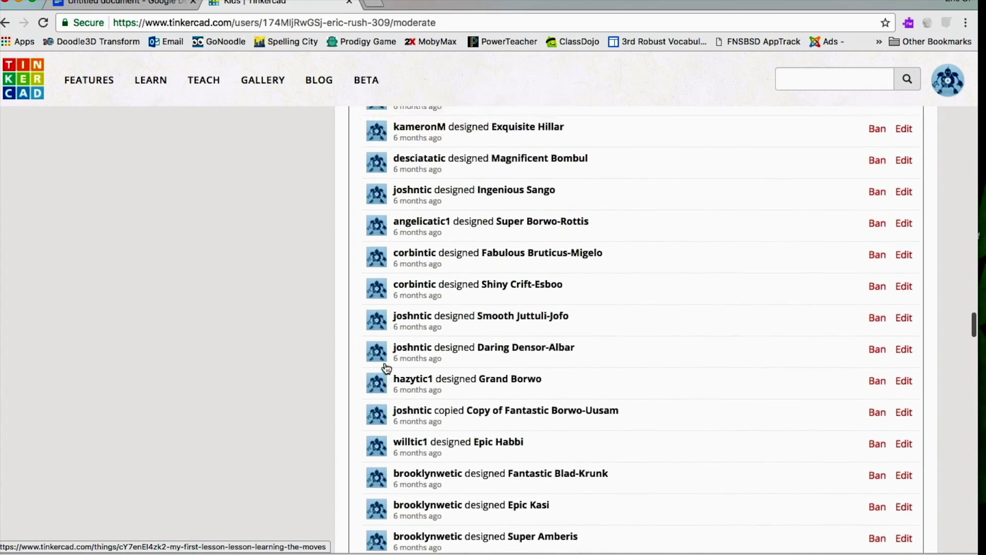
{"action": "scroll", "coordinate": [386, 366], "scroll_direction": "up", "scroll_amount": 12}
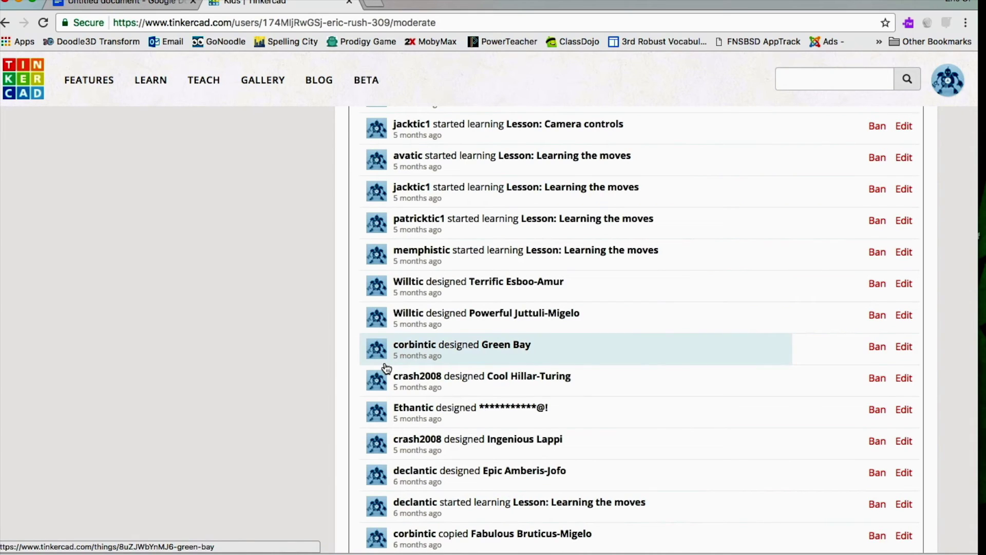
{"action": "scroll", "coordinate": [387, 366], "scroll_direction": "up", "scroll_amount": 13}
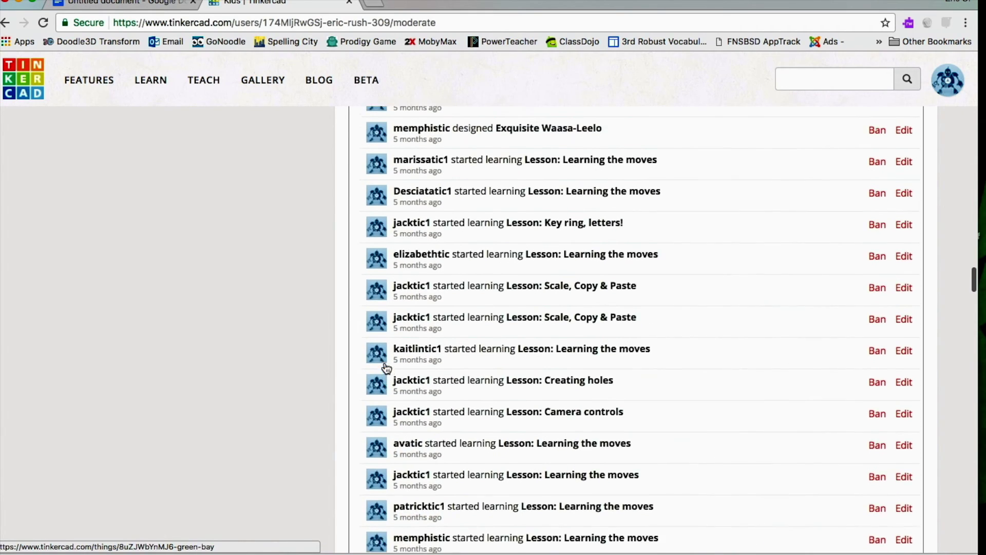
{"action": "scroll", "coordinate": [387, 368], "scroll_direction": "up", "scroll_amount": 12}
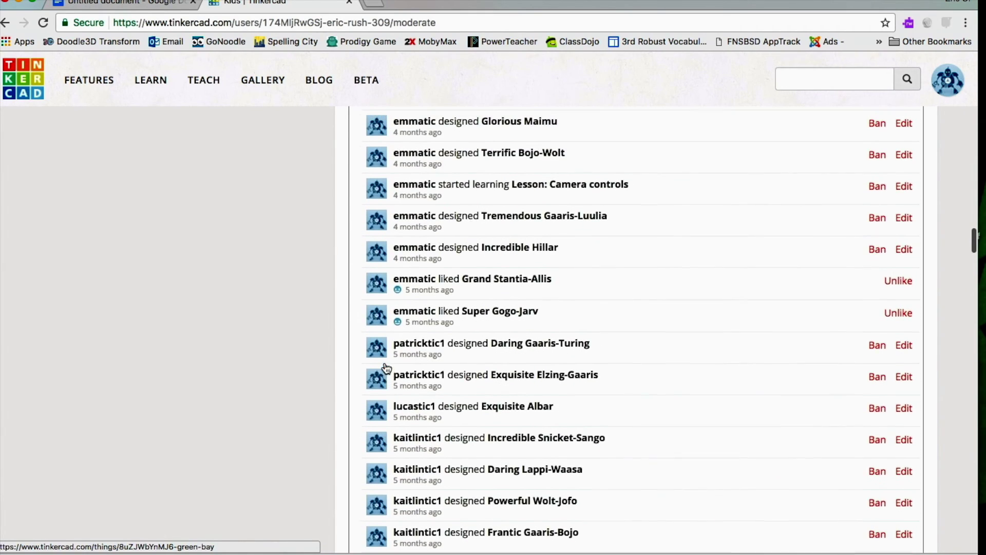
{"action": "scroll", "coordinate": [386, 368], "scroll_direction": "up", "scroll_amount": 12}
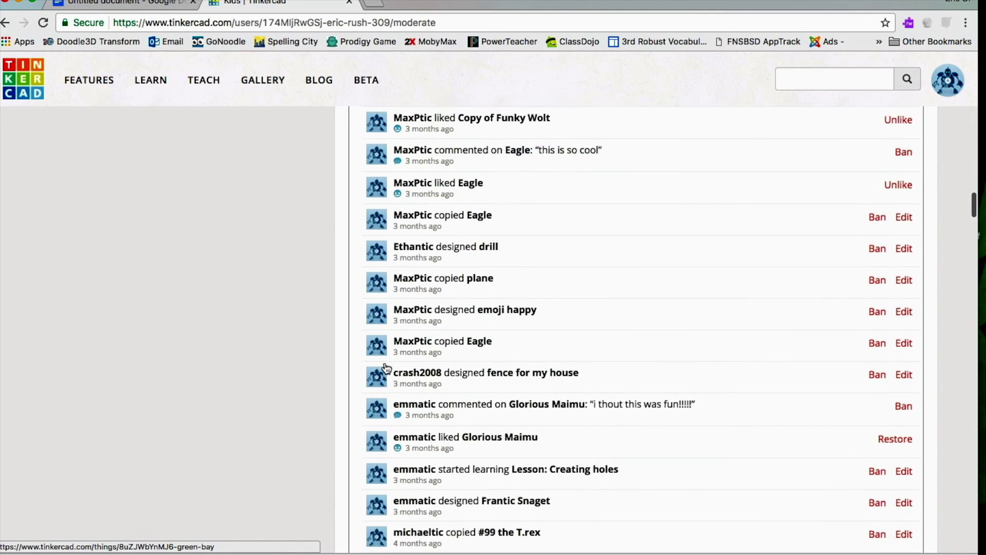
{"action": "scroll", "coordinate": [386, 368], "scroll_direction": "up", "scroll_amount": 7}
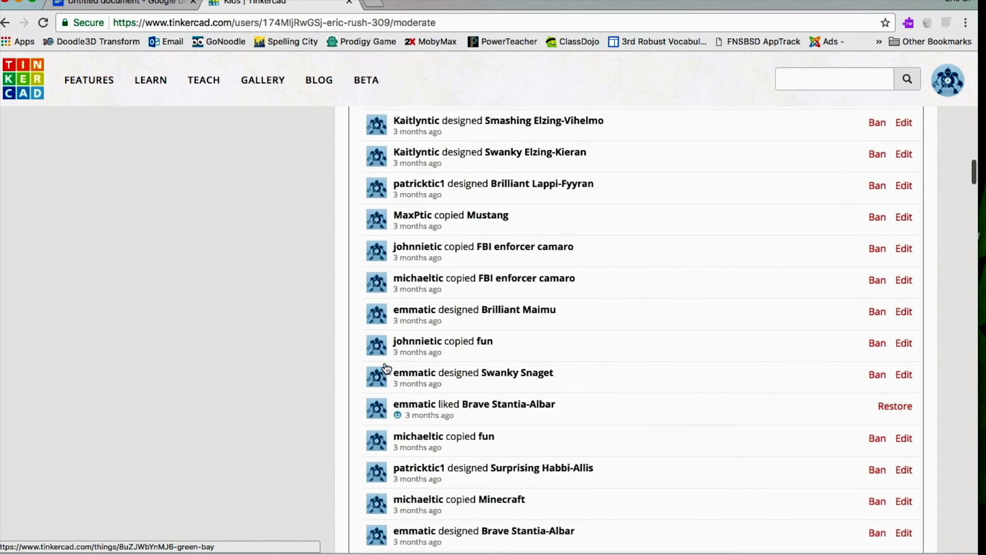
{"action": "scroll", "coordinate": [386, 368], "scroll_direction": "up", "scroll_amount": 4}
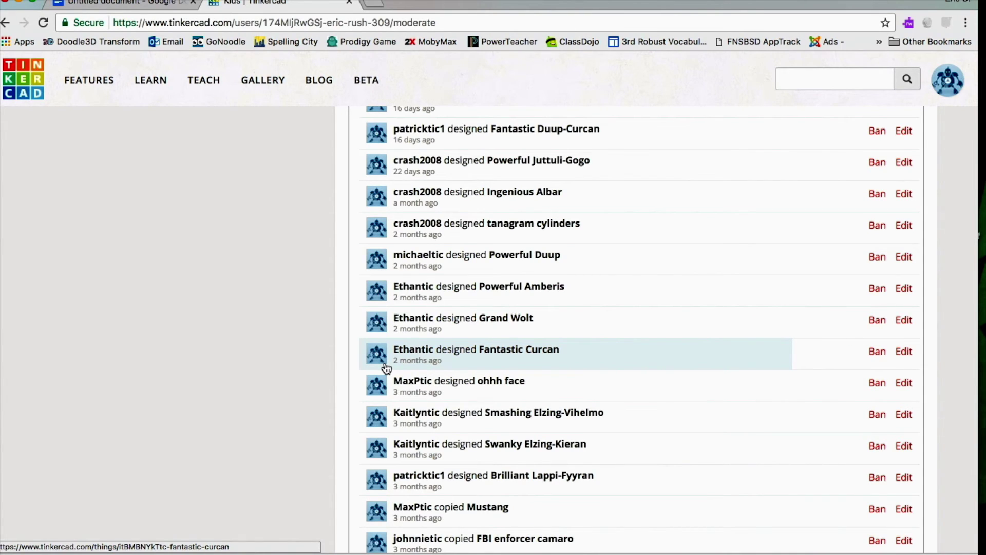
{"action": "scroll", "coordinate": [387, 368], "scroll_direction": "up", "scroll_amount": 15}
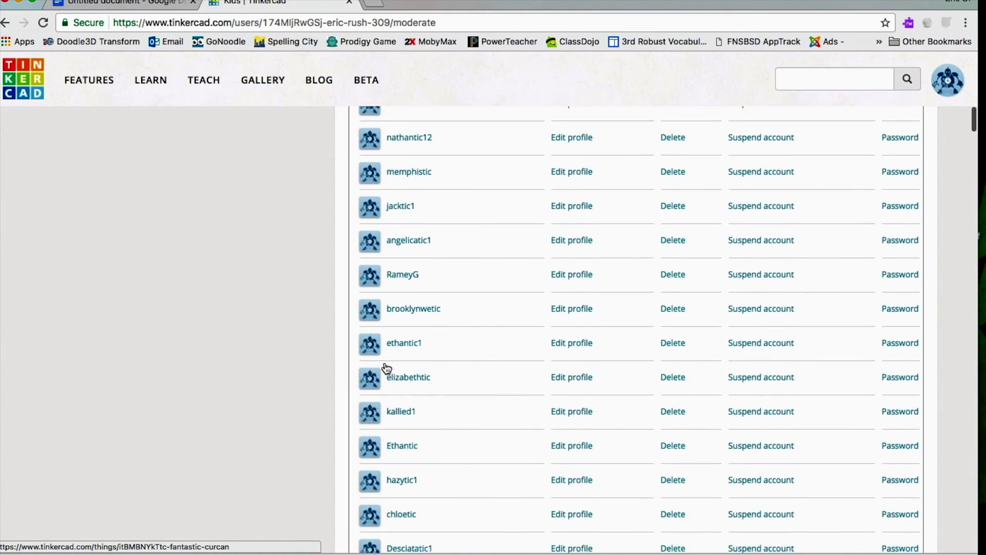
- Start a new design, Frantic Blad-Rottis, from the profile's My recent designs
{"action": "scroll", "coordinate": [386, 367], "scroll_direction": "up", "scroll_amount": 10}
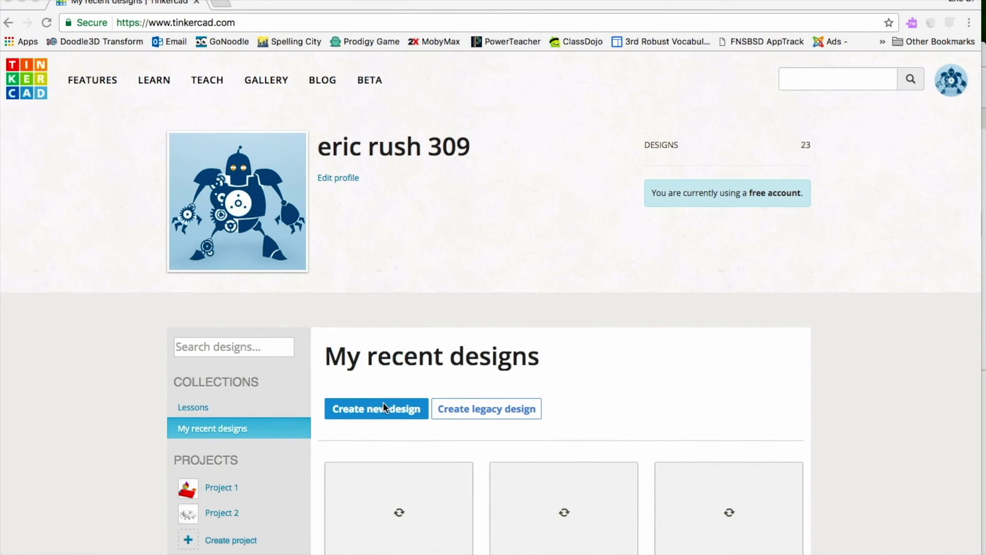
{"action": "left_click", "coordinate": [394, 411]}
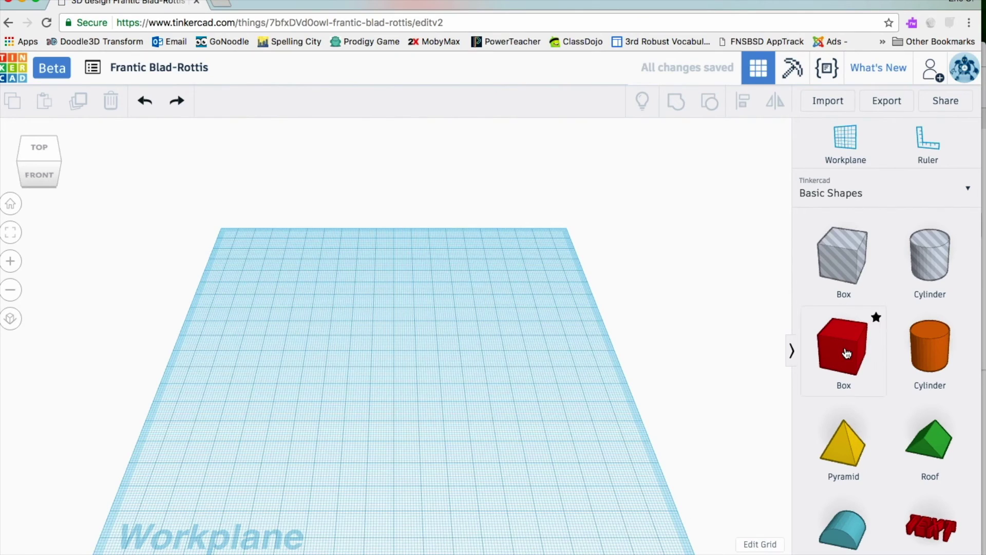
- Add a red box and a Text shape, setting the text on the box's top
{"action": "left_click", "coordinate": [846, 357]}
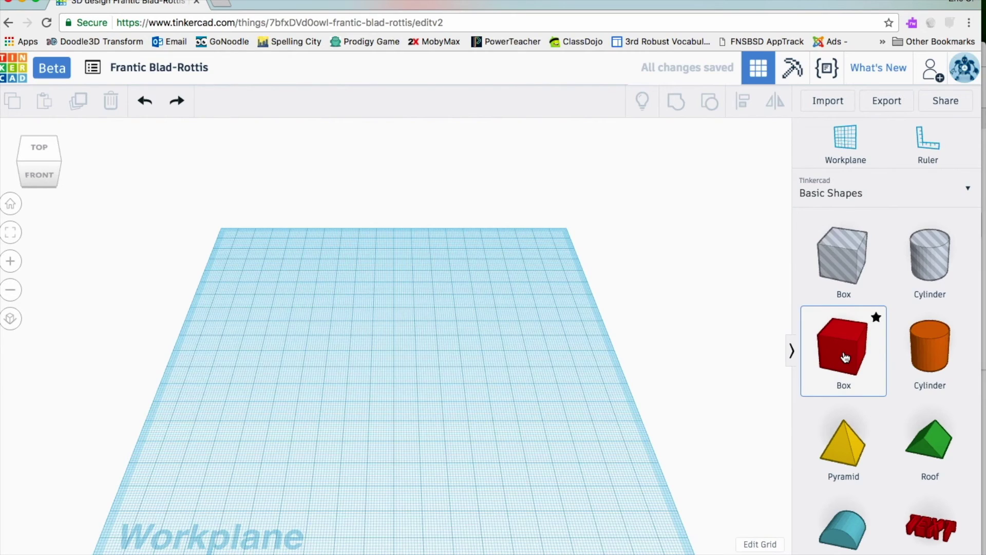
{"action": "left_click", "coordinate": [317, 335]}
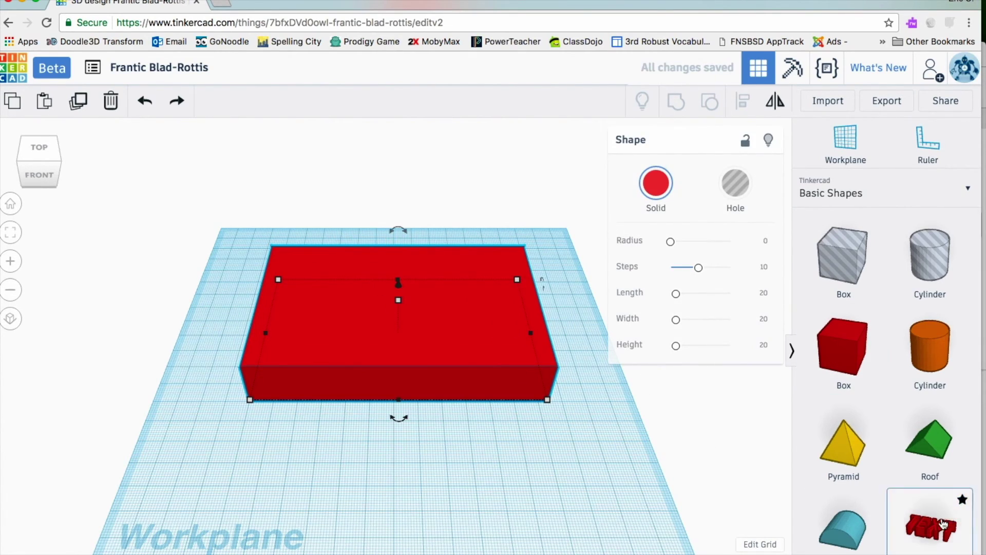
{"action": "left_click", "coordinate": [943, 524]}
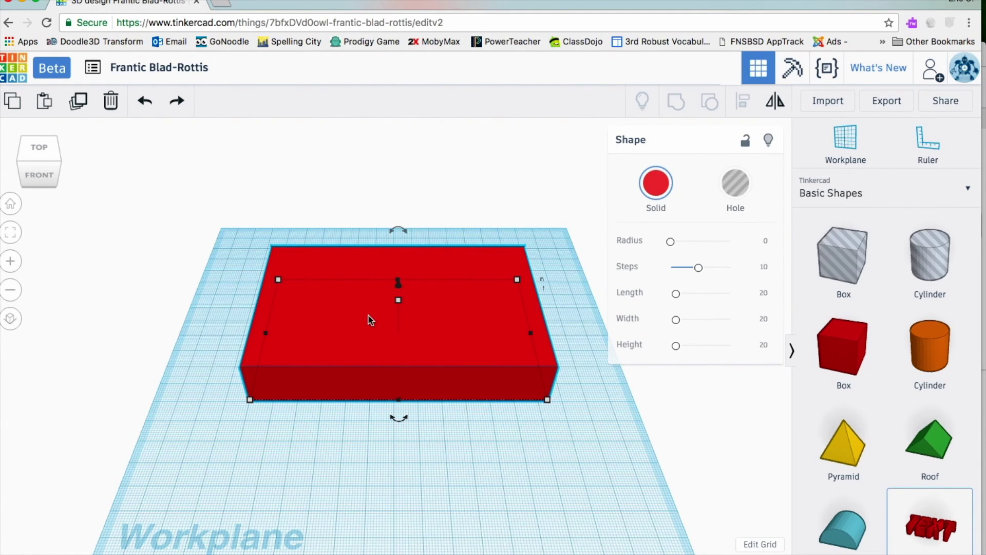
{"action": "left_click", "coordinate": [378, 420]}
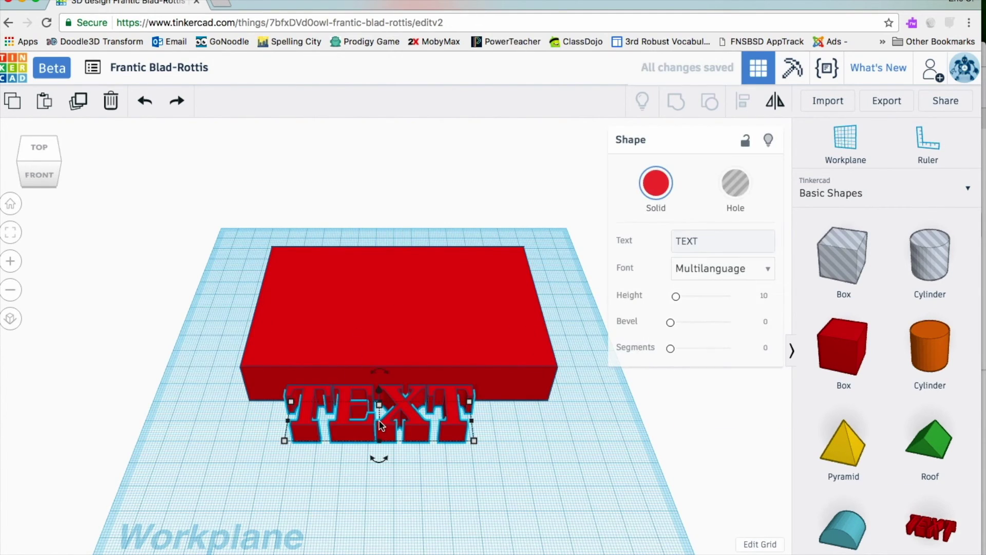
{"action": "left_click_drag", "start_coordinate": [385, 416], "coordinate": [383, 360]}
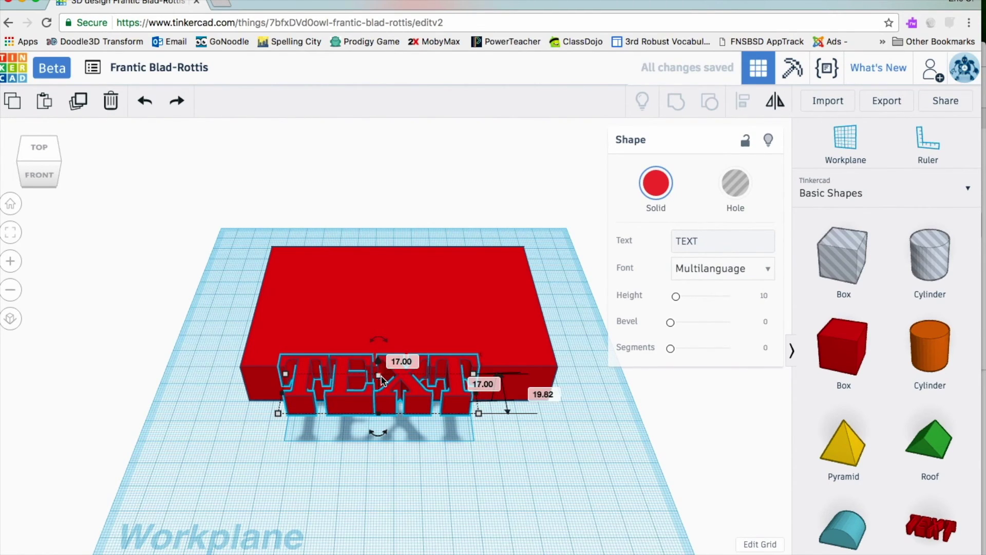
{"action": "left_click_drag", "start_coordinate": [339, 392], "coordinate": [359, 299]}
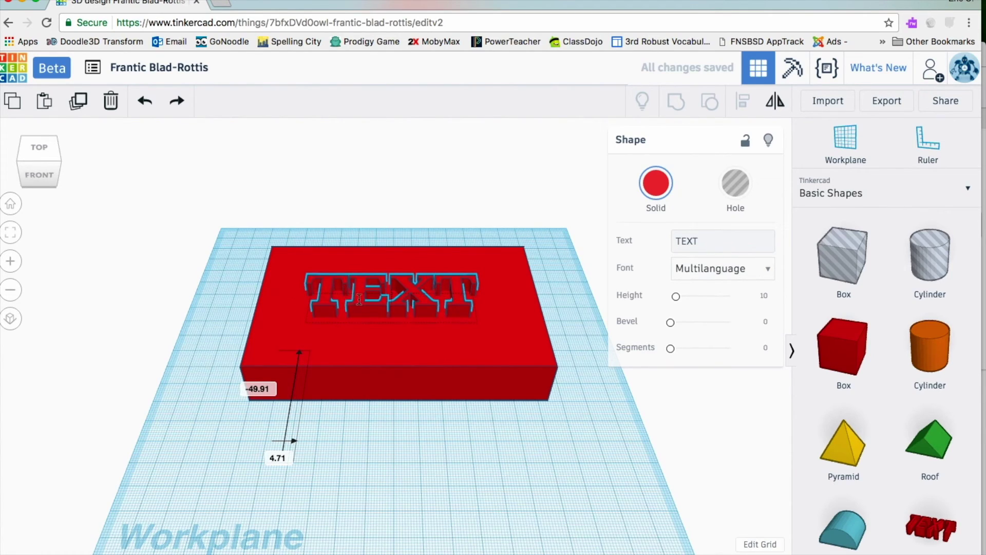
- Change the TEXT shape's solid colour to blue
{"action": "left_click", "coordinate": [662, 179]}
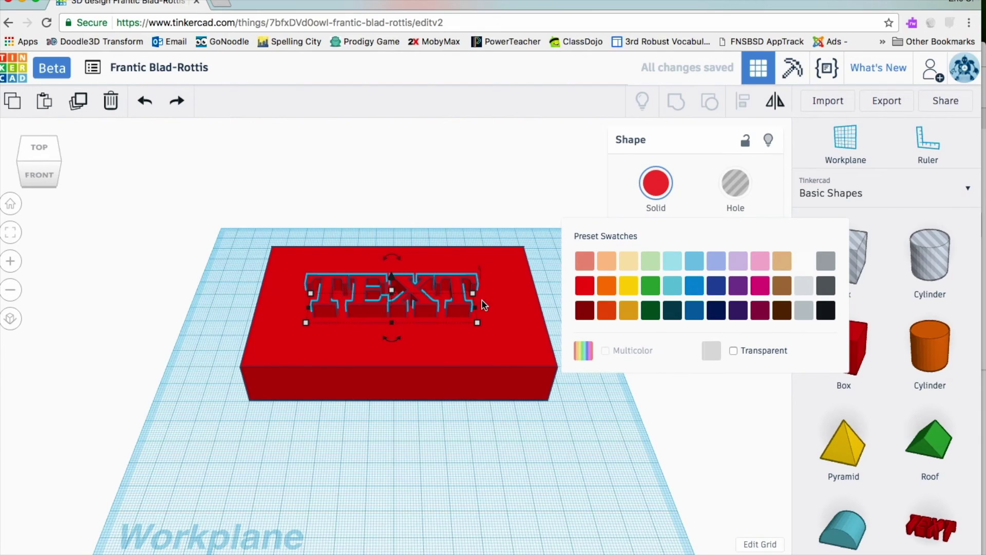
{"action": "left_click", "coordinate": [692, 288]}
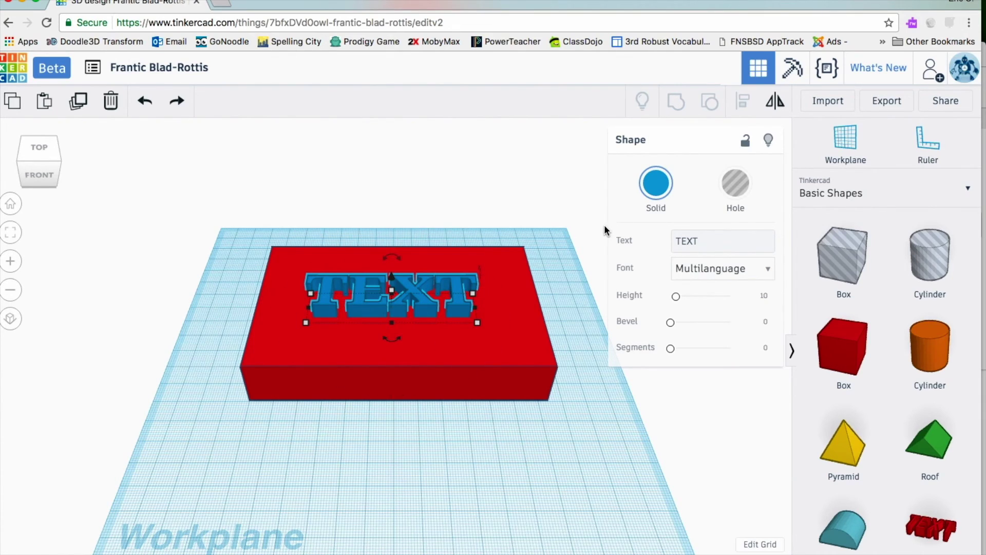
- Change the 3D text's wording from TEXT to 'Rush'
{"action": "left_click", "coordinate": [700, 239]}
{"action": "double_click", "coordinate": [712, 240]}
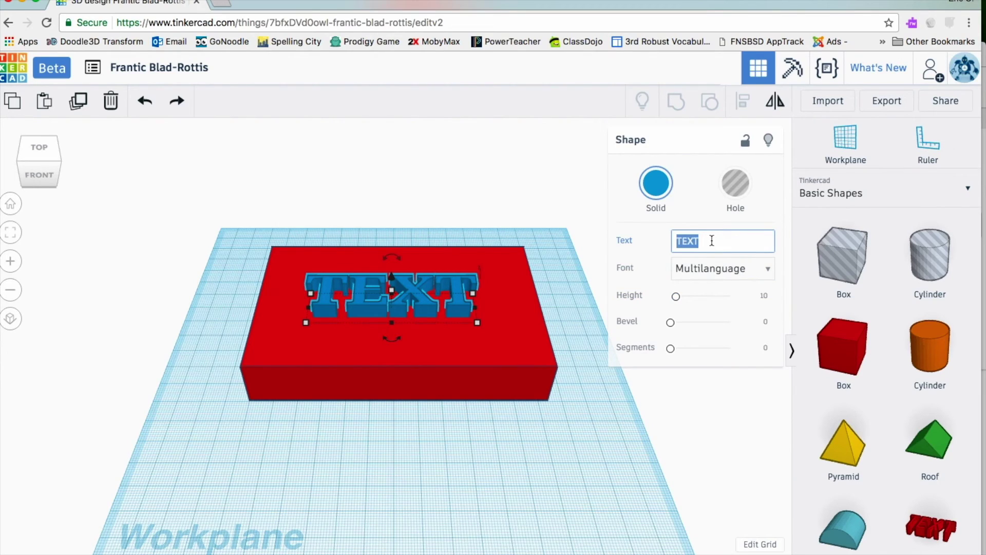
{"action": "type", "text": "Rush"}
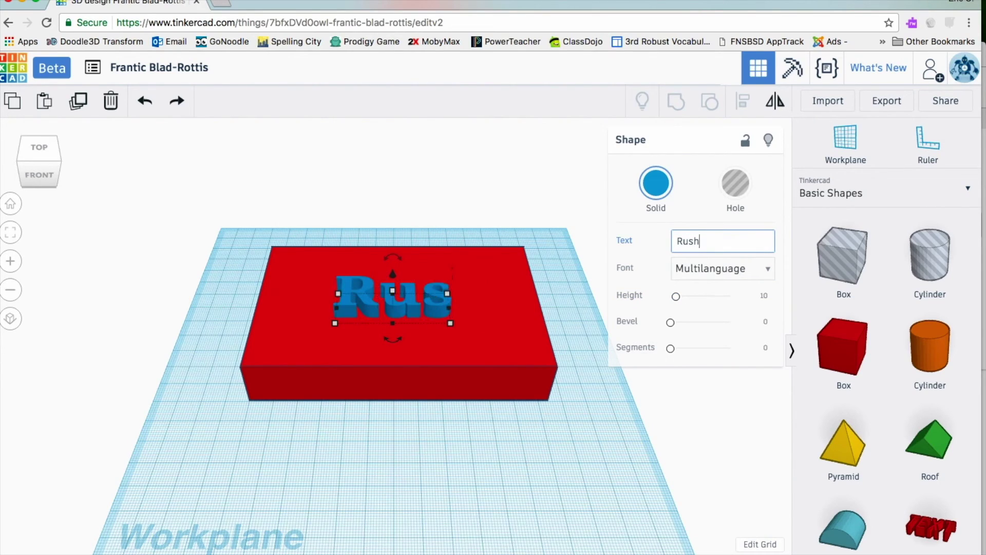
{"action": "key", "text": "Return"}
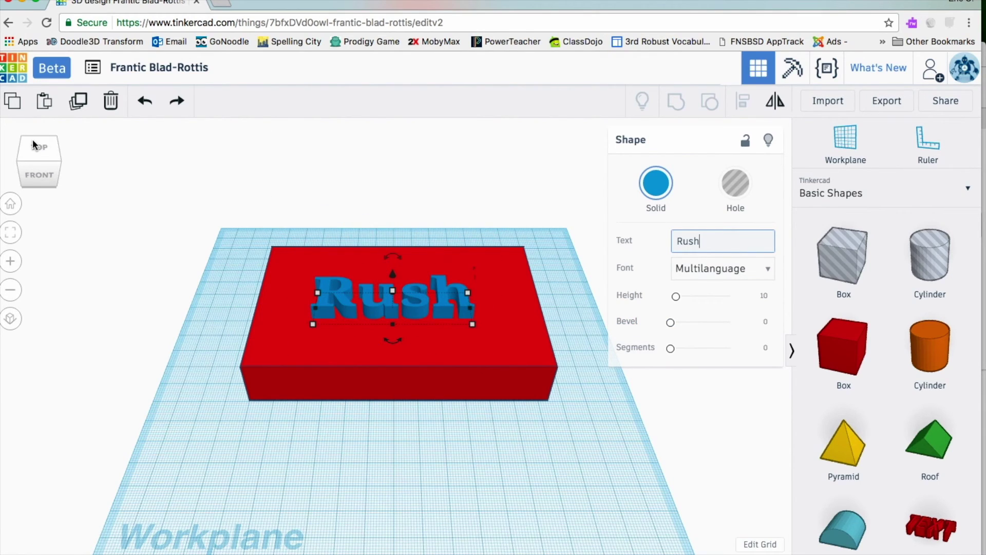
- Adjust the Rush text's elevation above the red box from an edge-on view
{"action": "left_click_drag", "start_coordinate": [45, 156], "coordinate": [4, 158]}
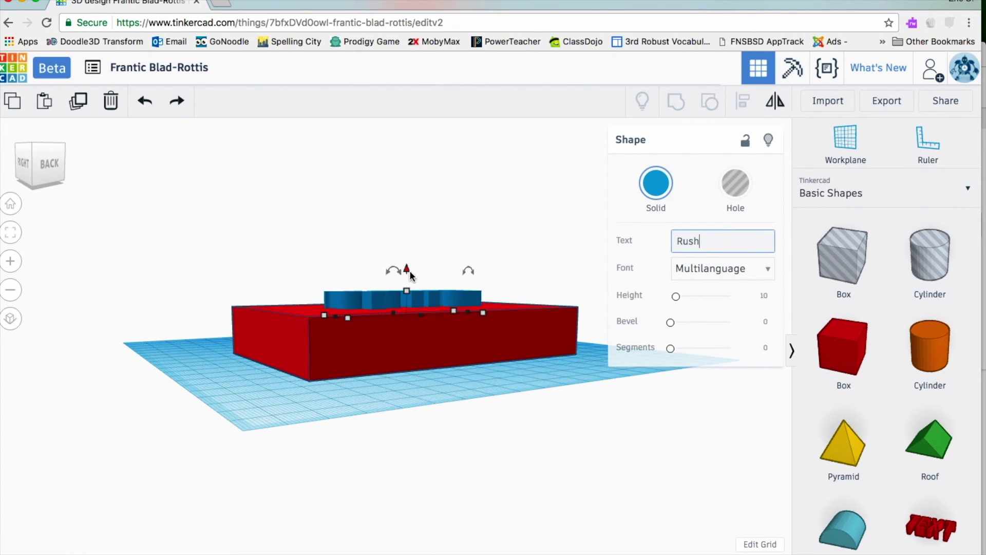
{"action": "mouse_move", "coordinate": [406, 269]}
{"action": "left_mouse_down"}
{"action": "mouse_move", "coordinate": [409, 175]}
{"action": "mouse_move", "coordinate": [412, 272]}
{"action": "left_mouse_up"}
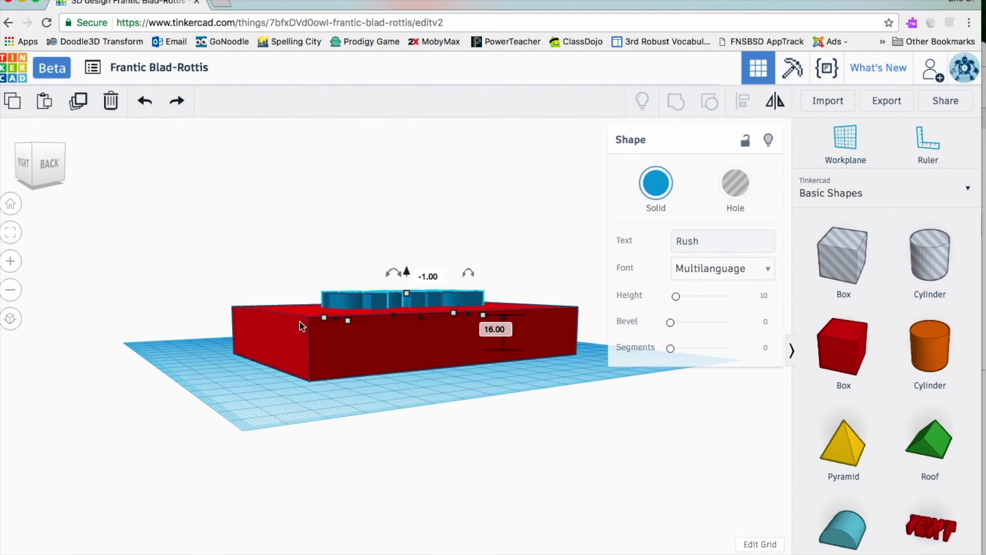
{"action": "left_click", "coordinate": [271, 336]}
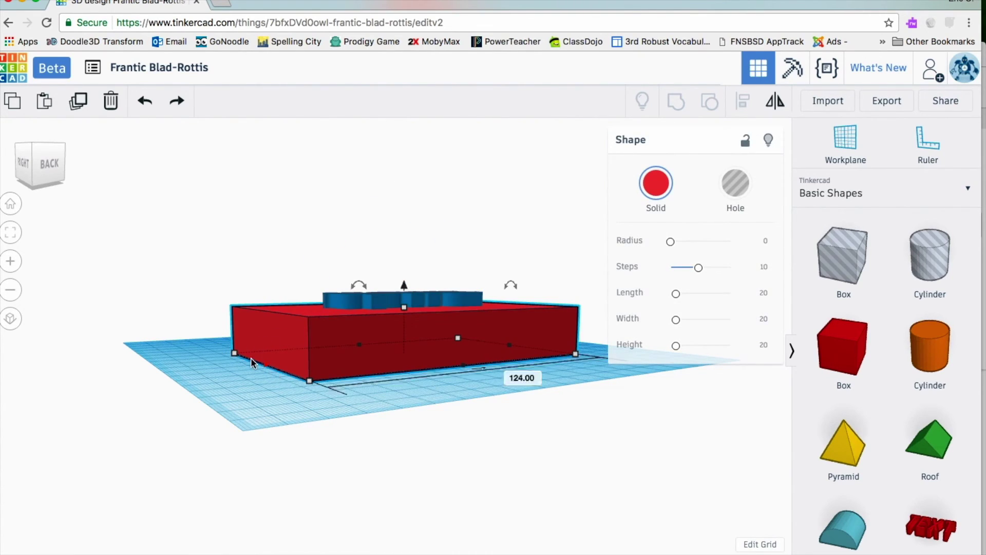
- From the right-side view, reduce the red box height from 20.00 to 8.00
{"action": "mouse_move", "coordinate": [236, 354]}
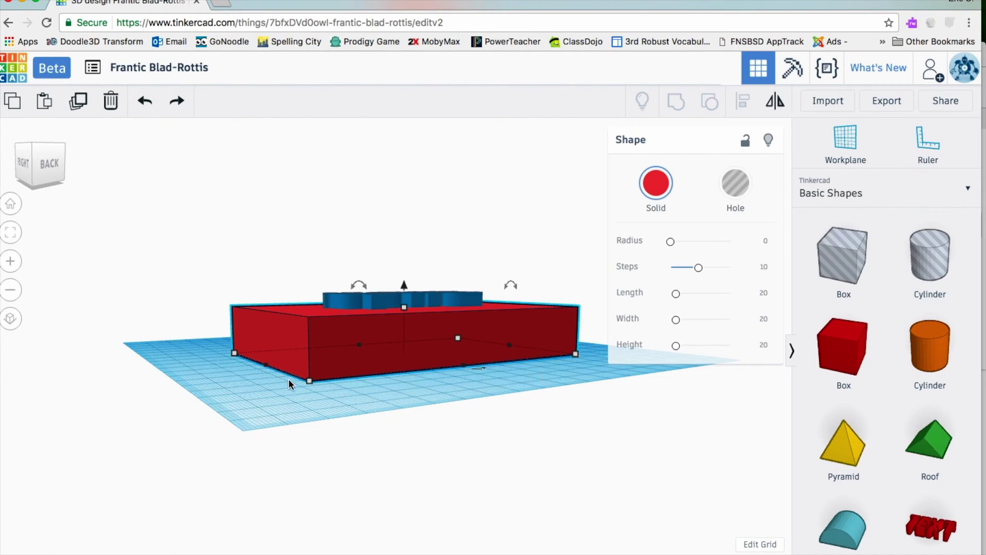
{"action": "scroll", "coordinate": [317, 383], "scroll_direction": "down", "scroll_amount": 1}
{"action": "scroll", "coordinate": [321, 381], "scroll_direction": "down", "scroll_amount": 2}
{"action": "mouse_move", "coordinate": [339, 370]}
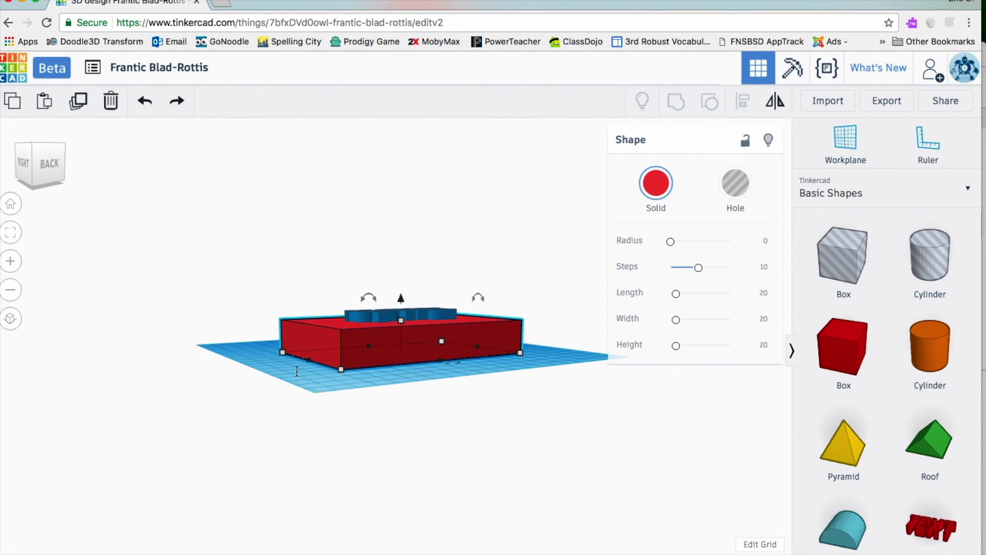
{"action": "left_click", "coordinate": [257, 350]}
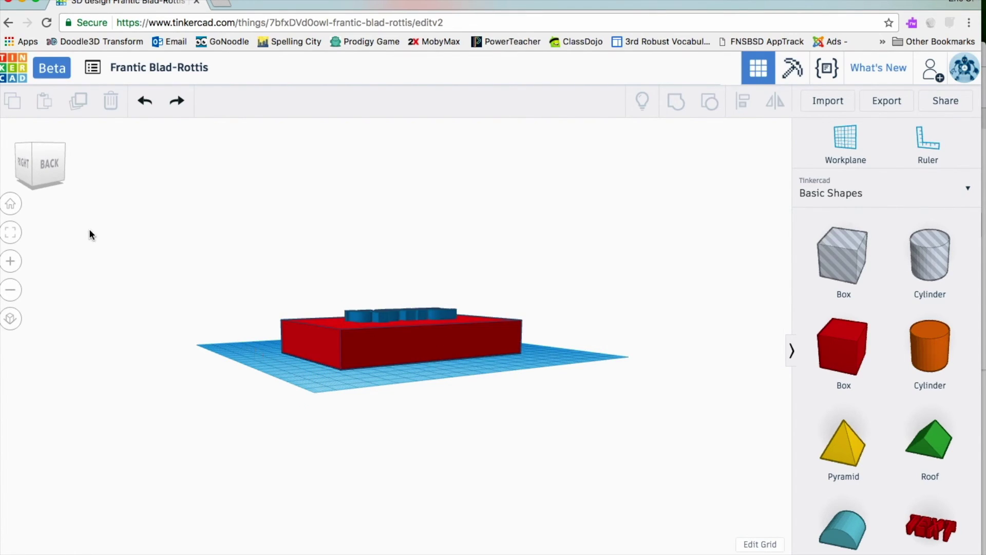
{"action": "left_click", "coordinate": [57, 185]}
{"action": "left_click", "coordinate": [48, 179]}
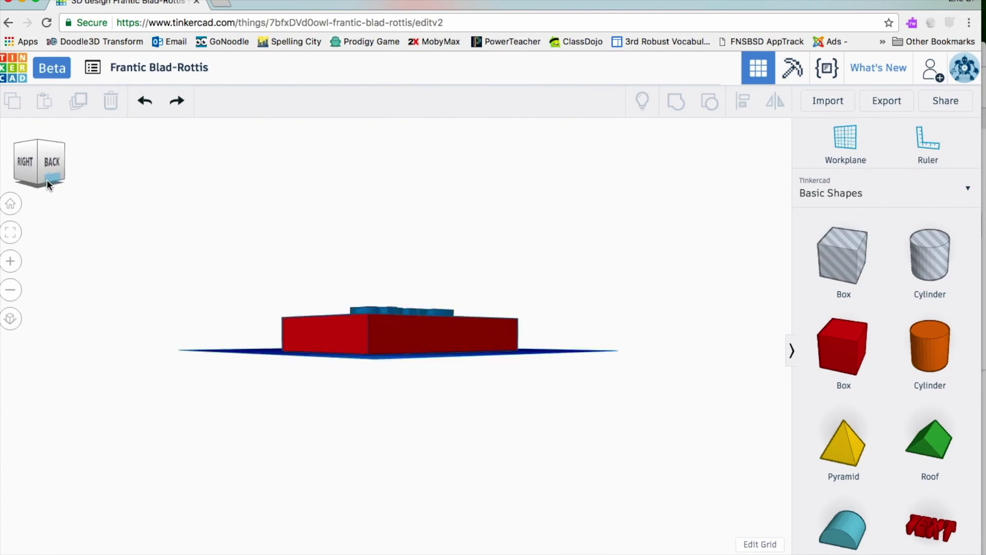
{"action": "left_click", "coordinate": [56, 179]}
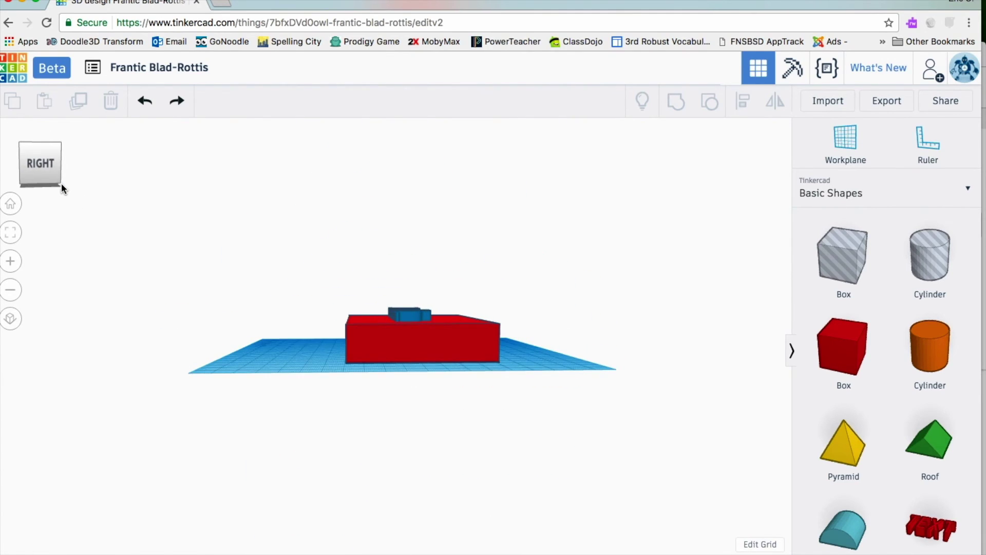
{"action": "left_click", "coordinate": [359, 334]}
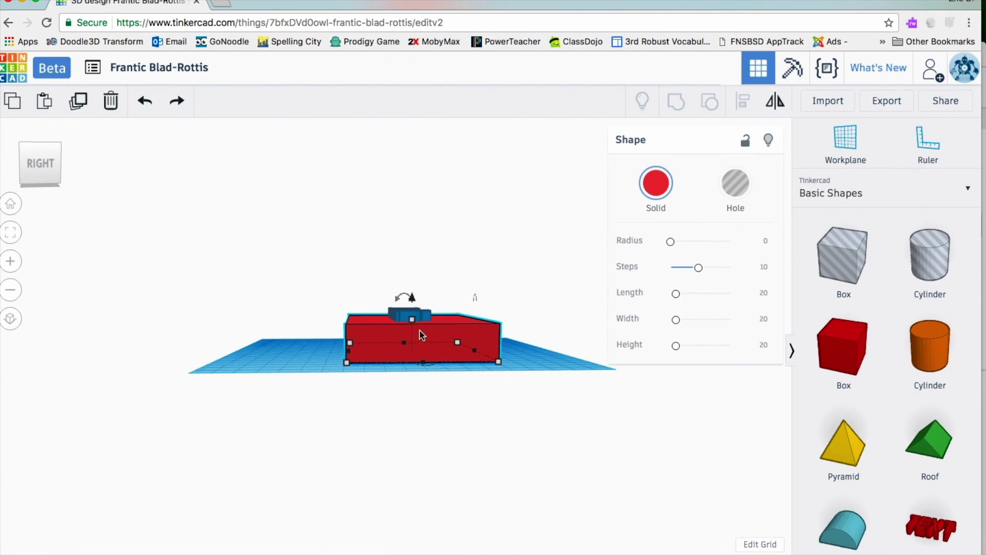
{"action": "mouse_move", "coordinate": [413, 323]}
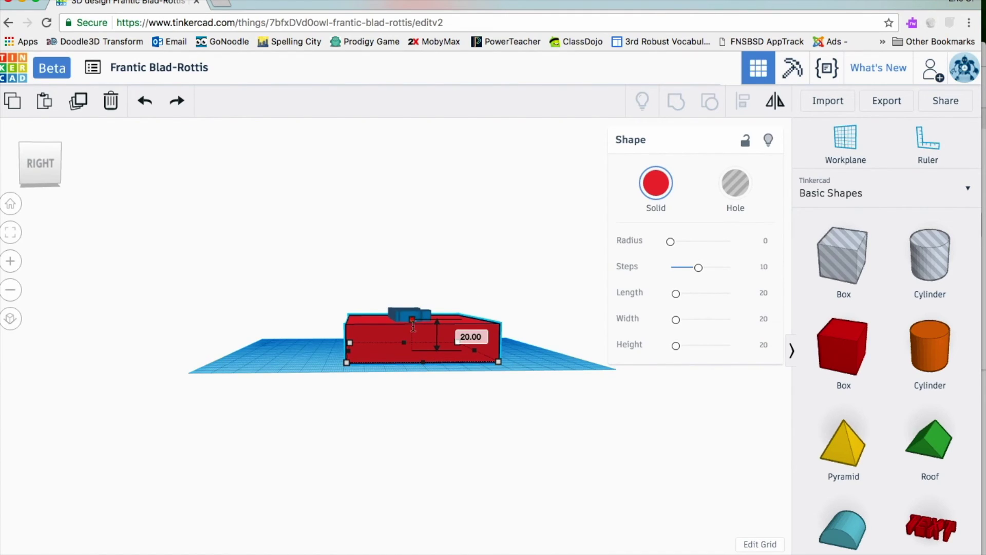
{"action": "left_click_drag", "start_coordinate": [413, 323], "coordinate": [412, 340]}
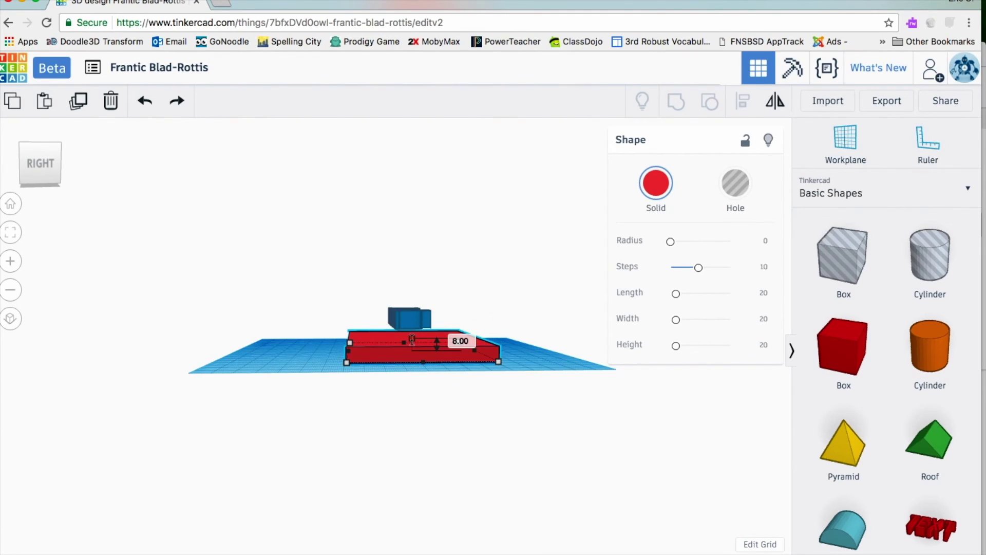
{"action": "left_click", "coordinate": [51, 166]}
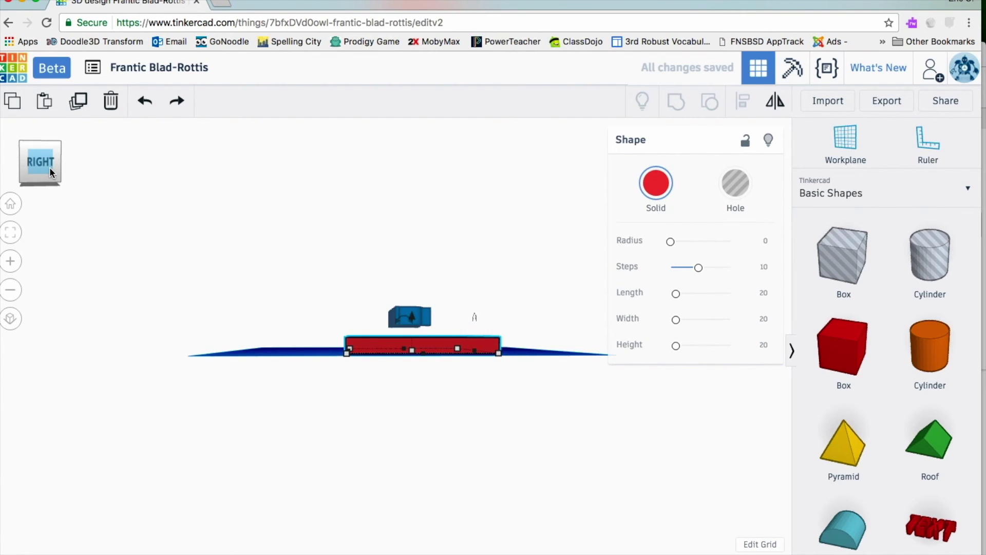
- Lower the Rush text onto the 8.00-tall box and view the nameplate from the top
{"action": "left_click", "coordinate": [417, 316]}
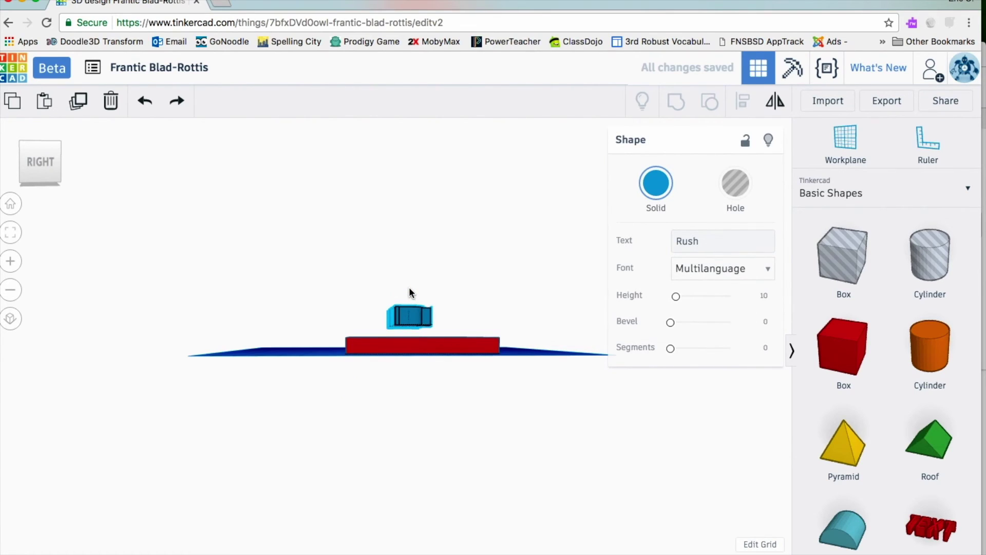
{"action": "left_click_drag", "start_coordinate": [410, 292], "coordinate": [409, 312]}
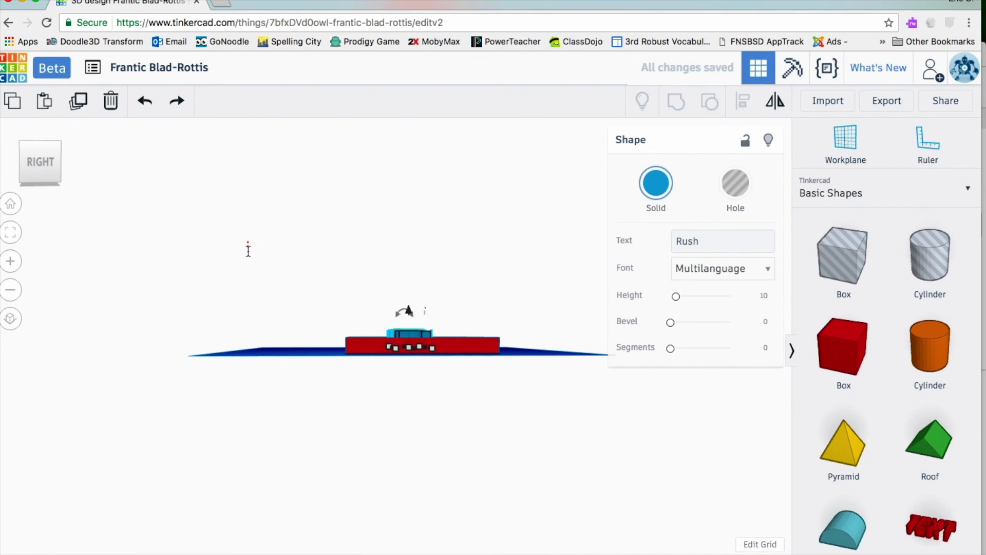
{"action": "left_click", "coordinate": [249, 269]}
{"action": "left_click", "coordinate": [40, 160]}
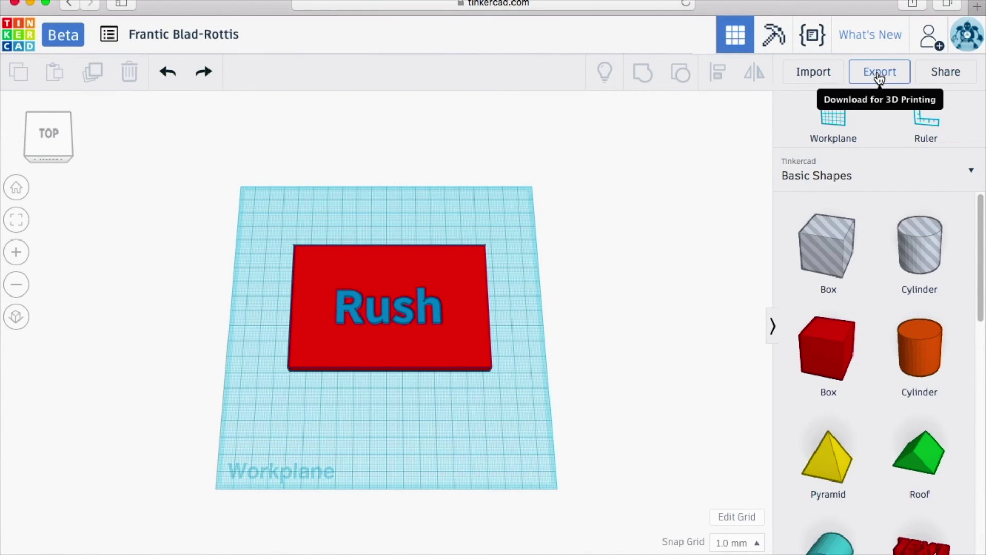
- Export everything in the Rush nameplate design as an .STL file
{"action": "left_click", "coordinate": [881, 76]}
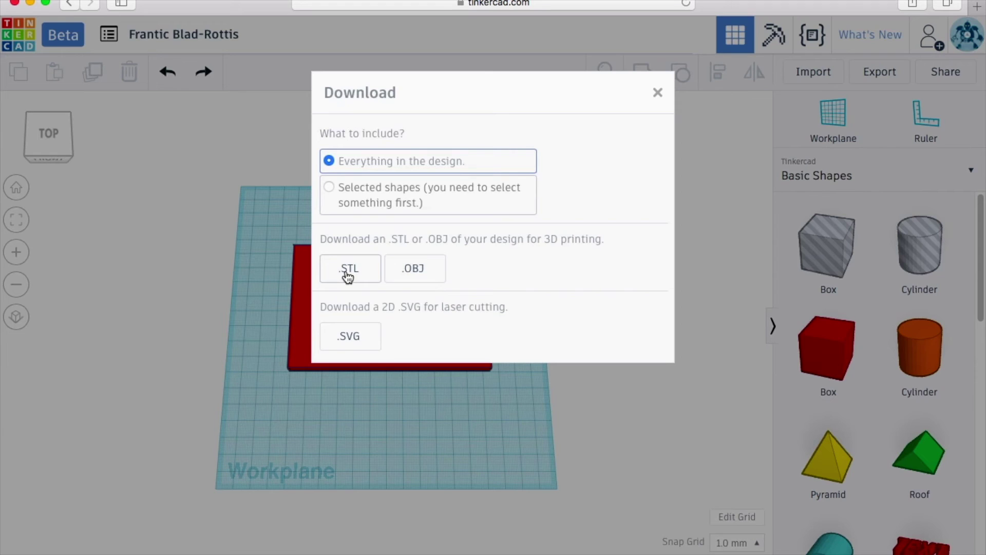
{"action": "left_click", "coordinate": [348, 277]}
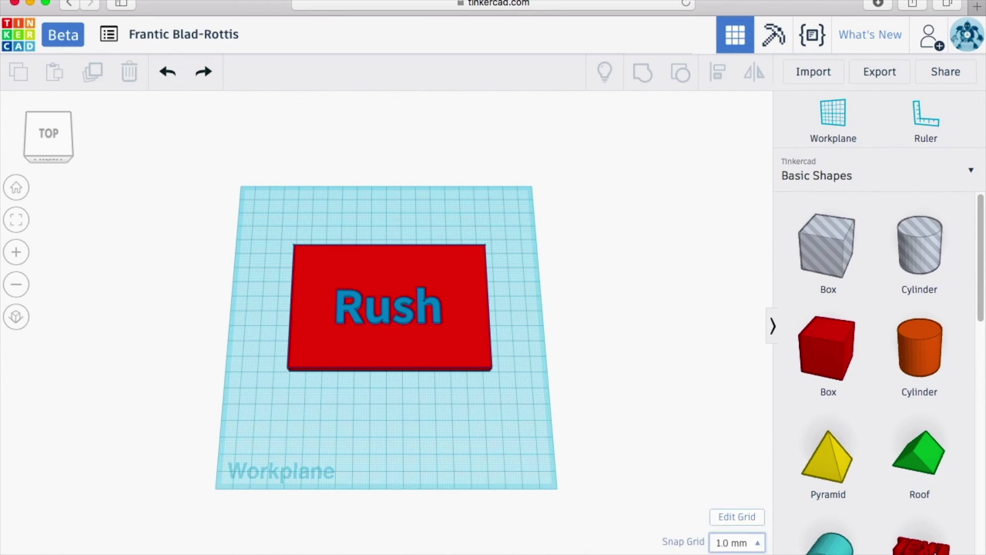
- Minimize the Tinkercad Rush nameplate window so the Cetus3D start screen shows
{"action": "mouse_move", "coordinate": [719, 552]}
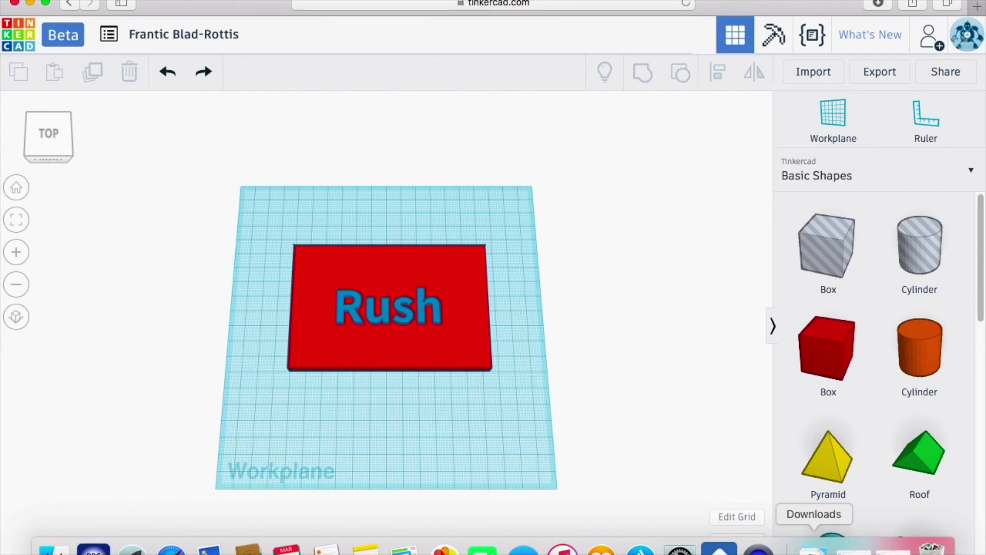
{"action": "left_click", "coordinate": [31, 3]}
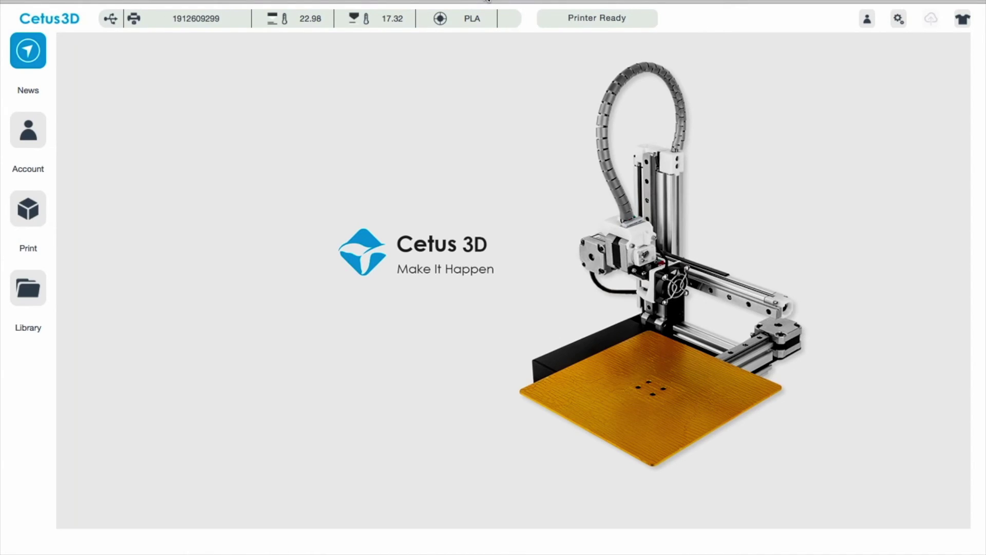
- Drop Frantic Blad-Rottis.stl from Downloads onto the Cetus3D printer bed to import it
{"action": "mouse_move", "coordinate": [791, 550]}
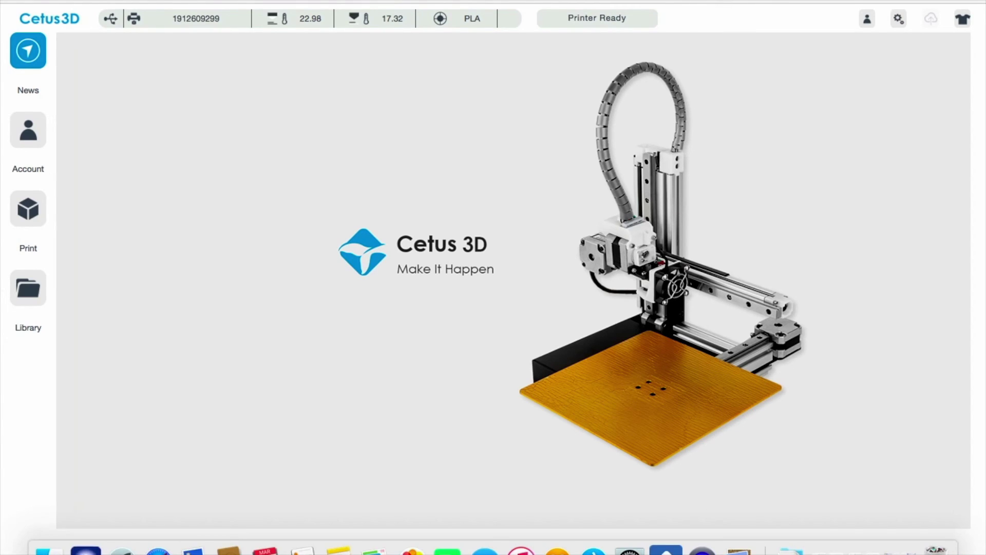
{"action": "left_click", "coordinate": [792, 550]}
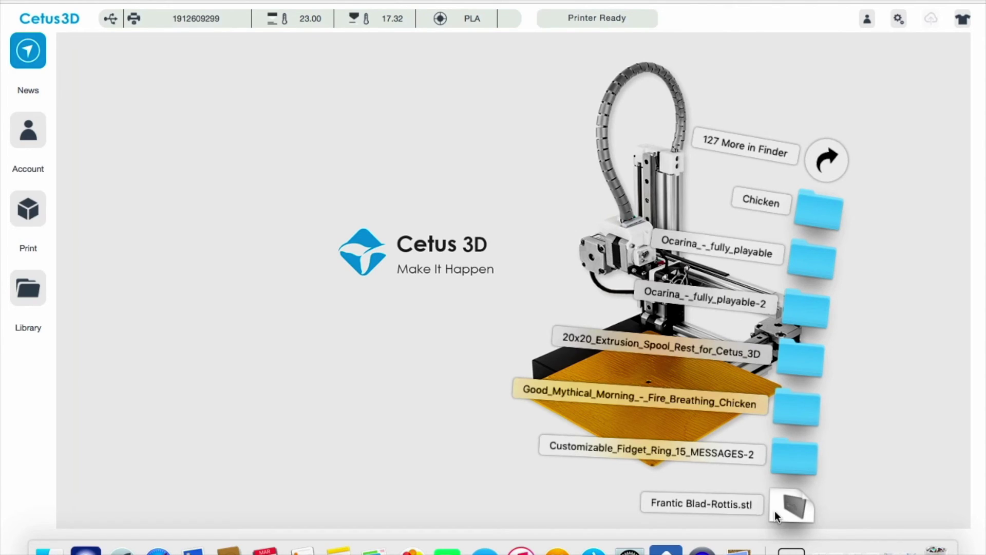
{"action": "left_click_drag", "start_coordinate": [794, 512], "coordinate": [587, 356]}
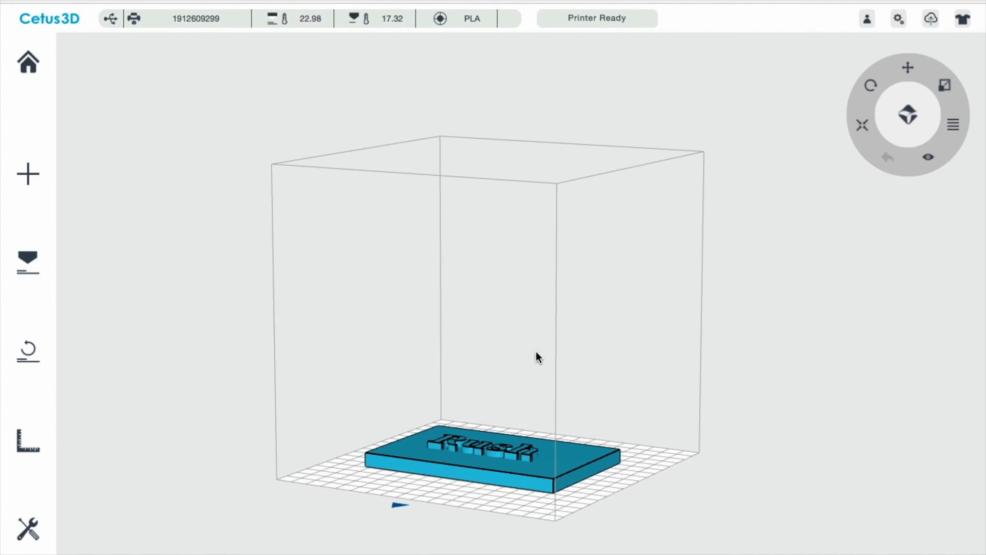
- Shrink the Rush nameplate uniformly with the Scale tool, checking it from angled views
{"action": "left_click_drag", "start_coordinate": [537, 357], "coordinate": [543, 308]}
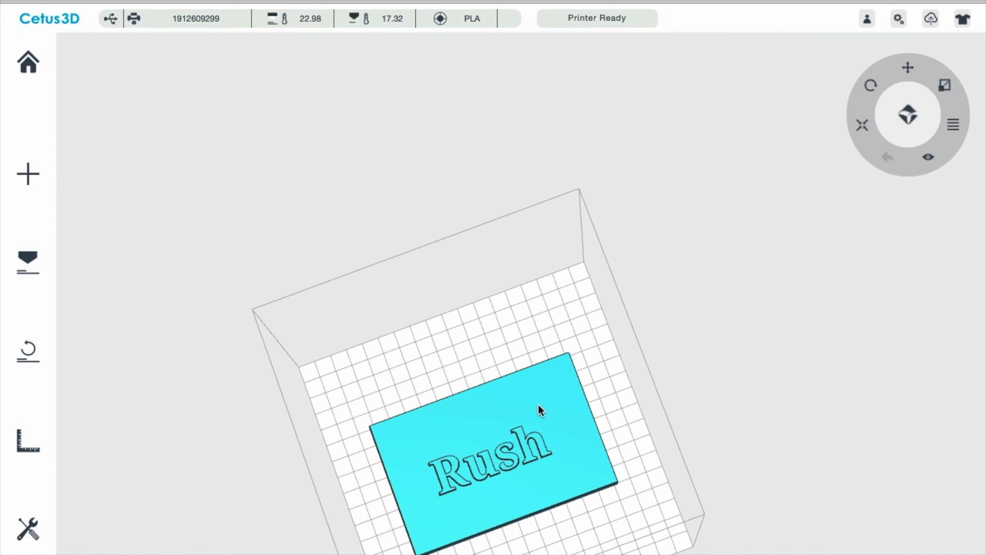
{"action": "mouse_move", "coordinate": [521, 419]}
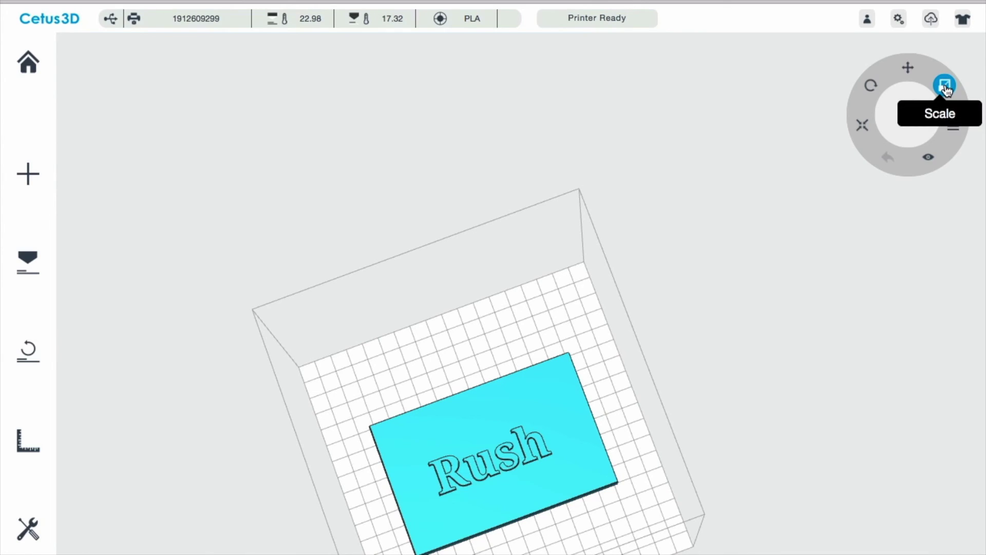
{"action": "left_click", "coordinate": [946, 86]}
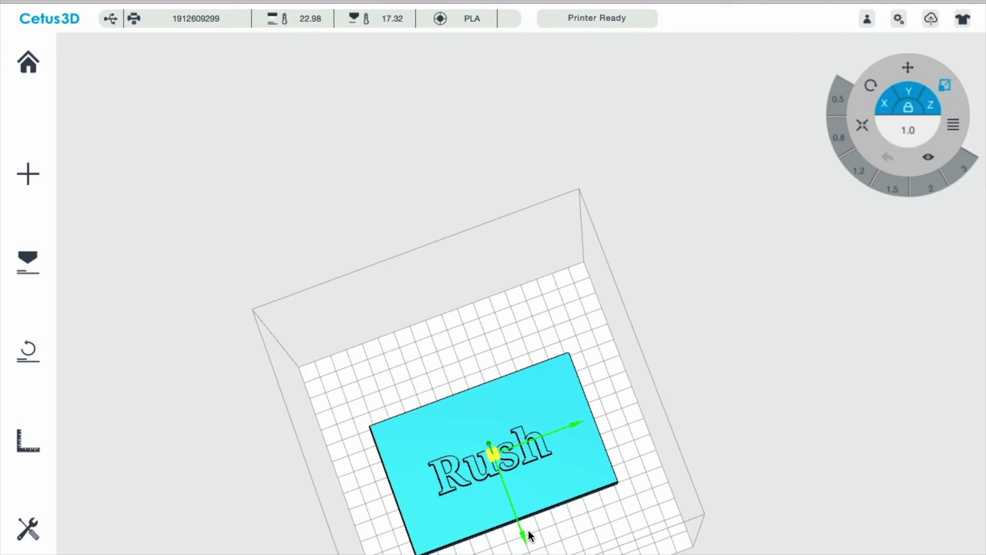
{"action": "left_click_drag", "start_coordinate": [522, 537], "coordinate": [548, 554]}
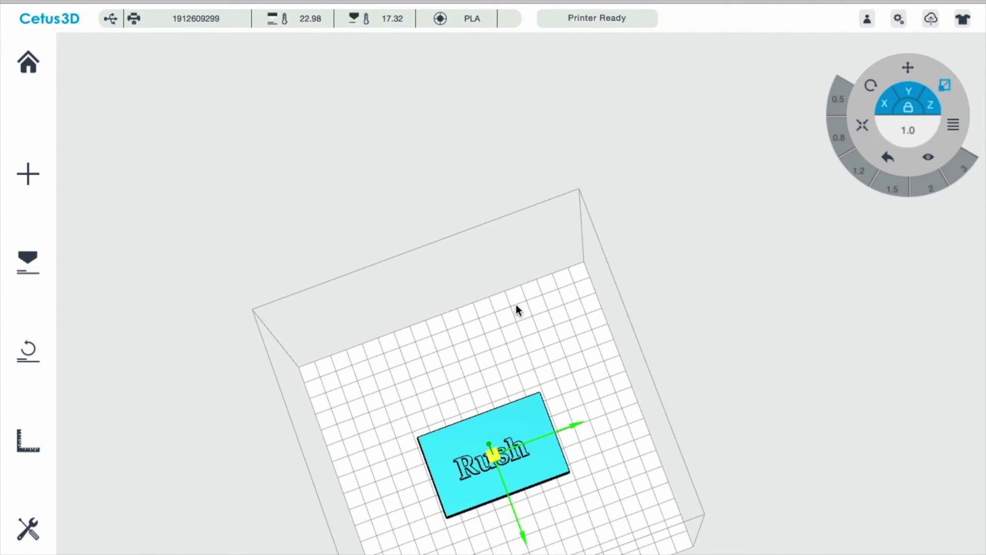
{"action": "left_click_drag", "start_coordinate": [515, 304], "coordinate": [553, 279]}
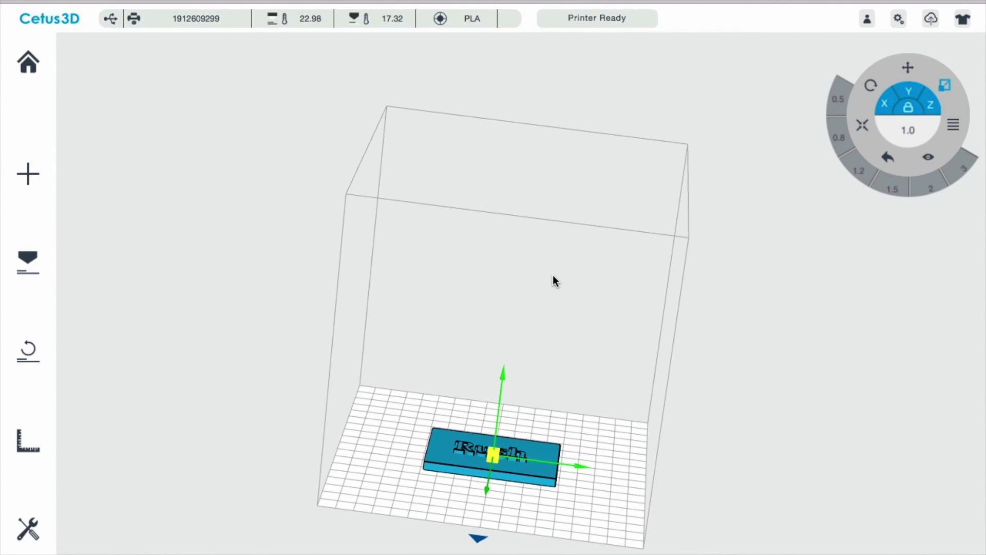
{"action": "left_click", "coordinate": [945, 86]}
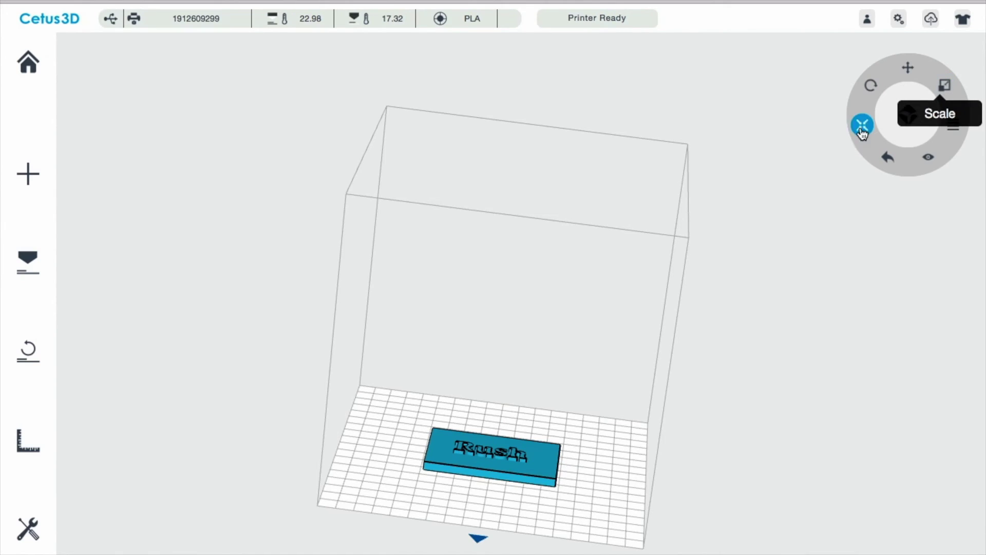
{"action": "left_click", "coordinate": [953, 126]}
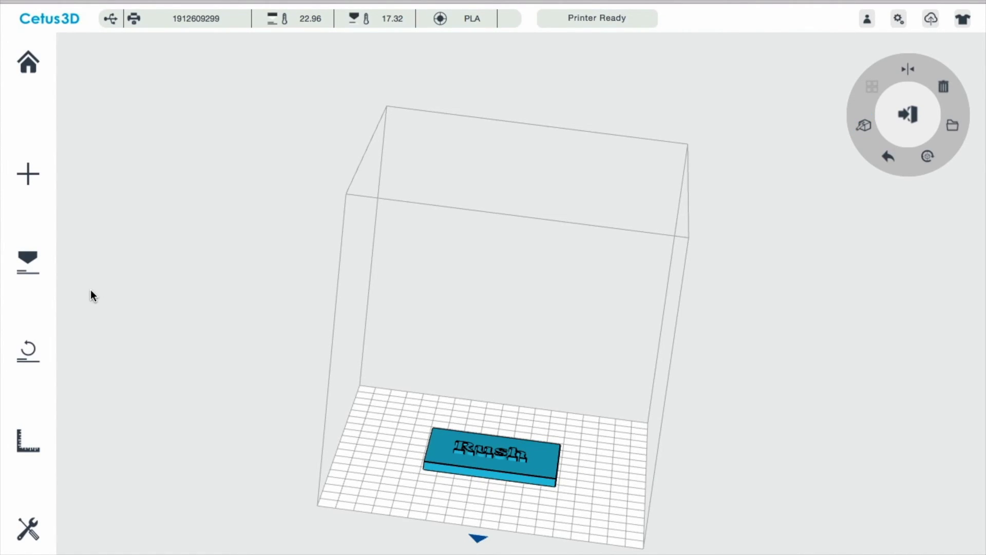
- Set print quality to Normal, choose the third infill pattern, and bring up Preferences
{"action": "left_click", "coordinate": [30, 260]}
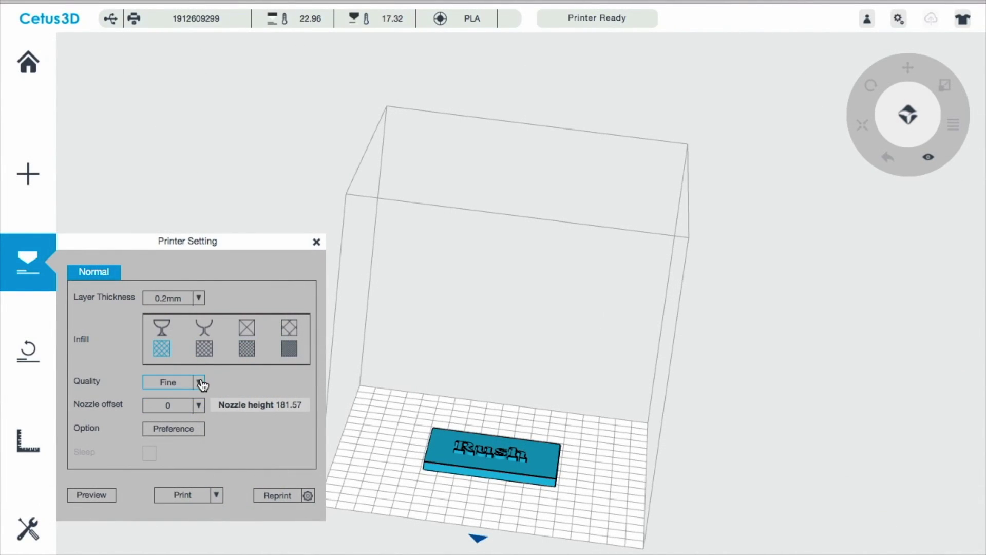
{"action": "left_click", "coordinate": [200, 383]}
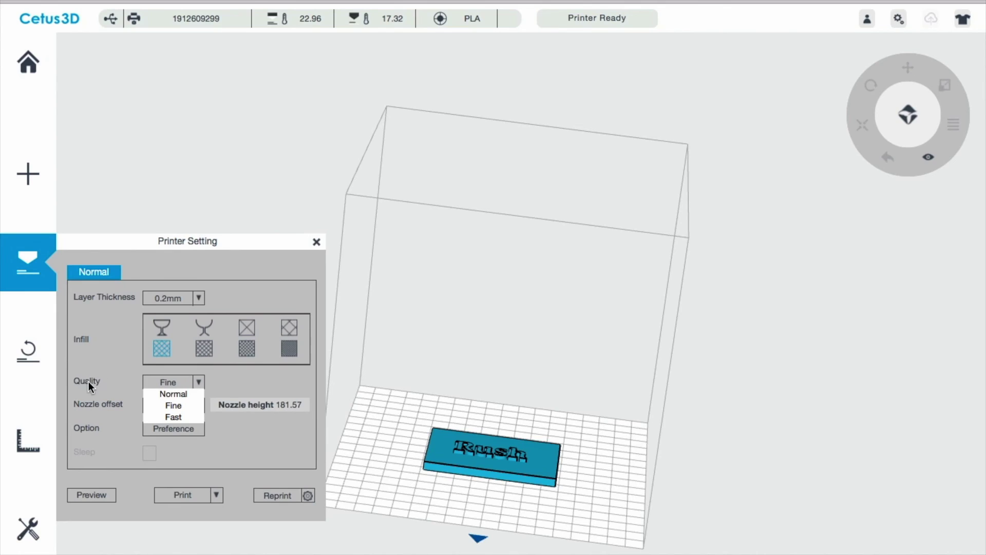
{"action": "left_click", "coordinate": [173, 396]}
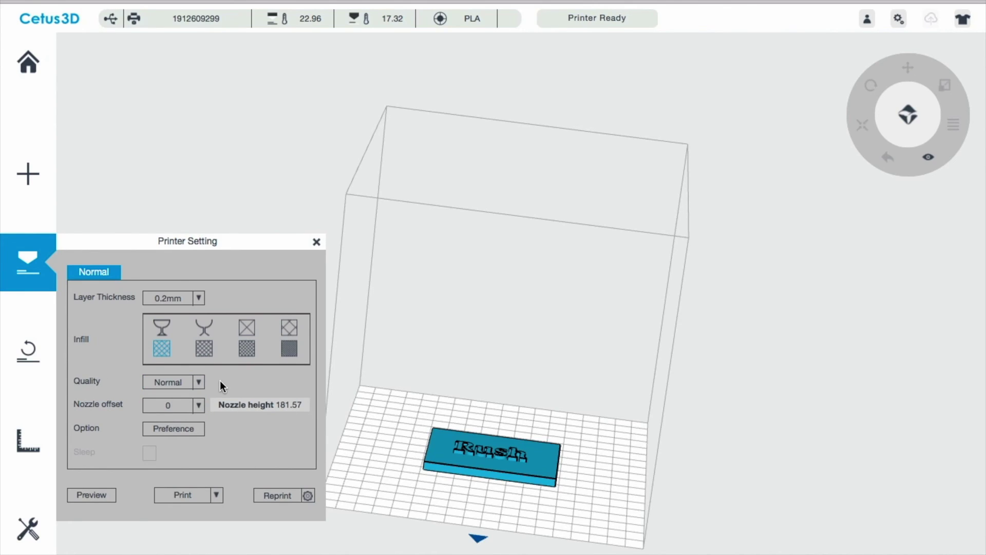
{"action": "left_click", "coordinate": [252, 328]}
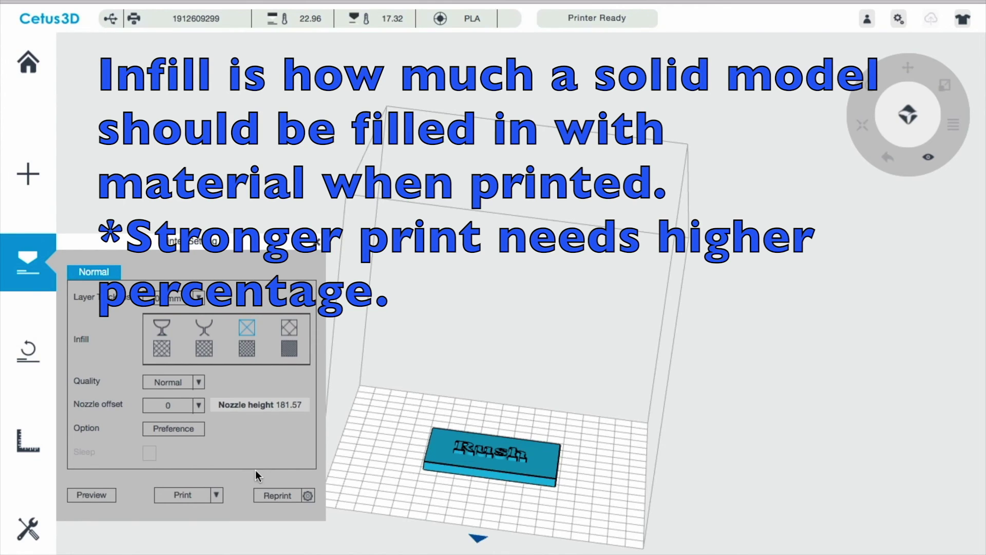
{"action": "left_click", "coordinate": [186, 433]}
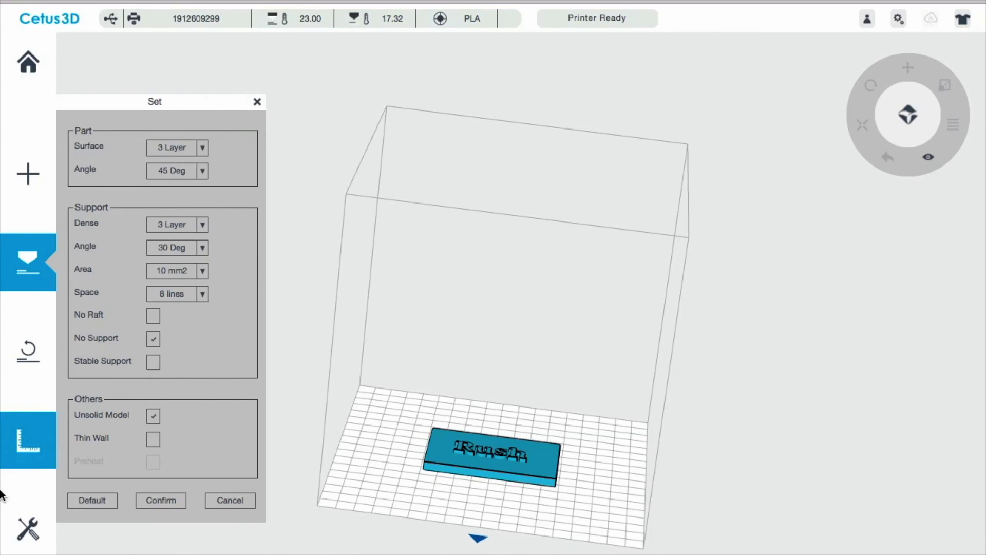
- Review the values of all nine platform calibration points under Maintenance
{"action": "left_click", "coordinate": [30, 506]}
{"action": "left_click", "coordinate": [28, 440]}
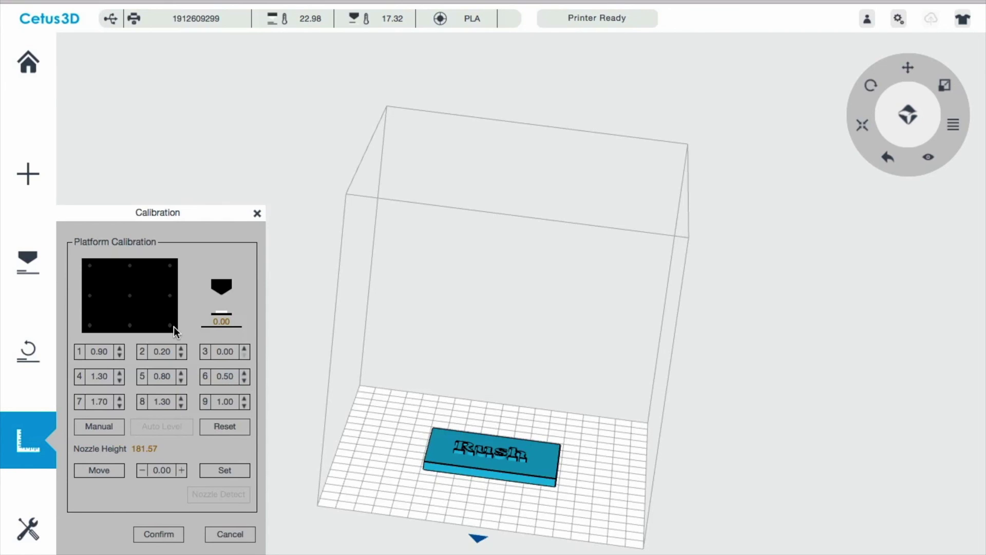
{"action": "left_click", "coordinate": [90, 352]}
{"action": "left_click", "coordinate": [141, 355]}
{"action": "left_click", "coordinate": [206, 355]}
{"action": "left_click", "coordinate": [213, 380]}
{"action": "left_click", "coordinate": [210, 403]}
{"action": "left_click", "coordinate": [159, 402]}
{"action": "left_click", "coordinate": [108, 402]}
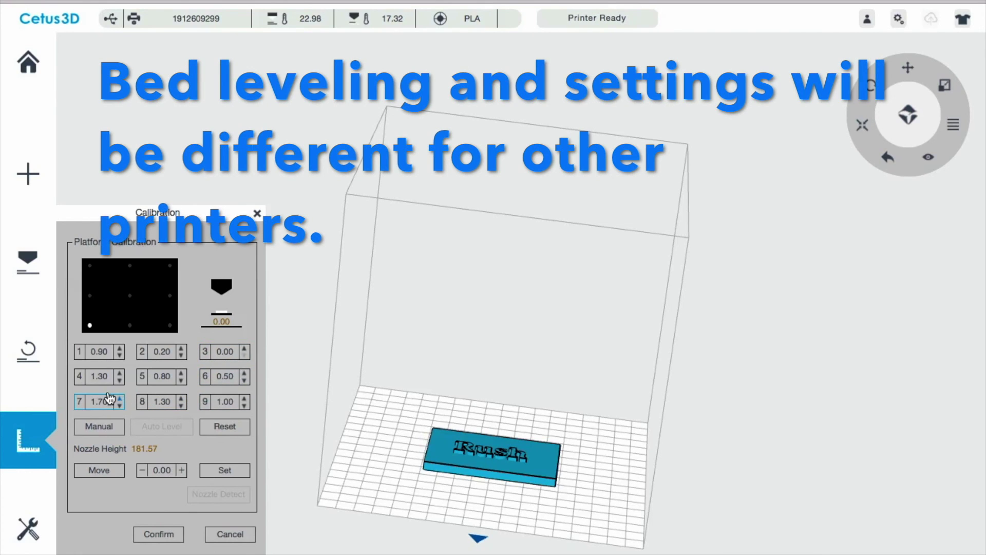
{"action": "left_click", "coordinate": [101, 379]}
{"action": "left_click", "coordinate": [107, 354]}
- Confirm and save the platform calibration, dismissing the Save succeeded message
{"action": "left_click", "coordinate": [163, 534]}
{"action": "left_click", "coordinate": [163, 535]}
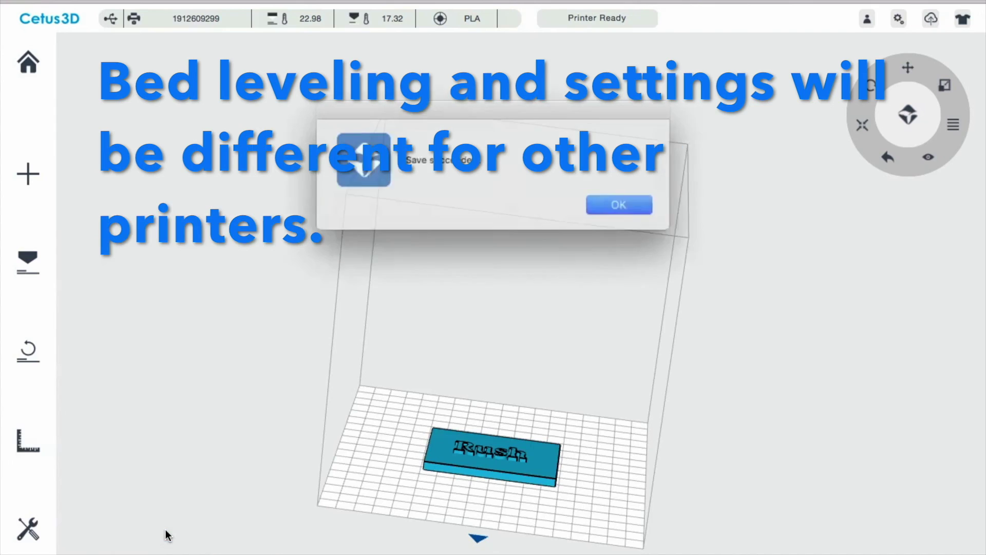
{"action": "left_click", "coordinate": [611, 198]}
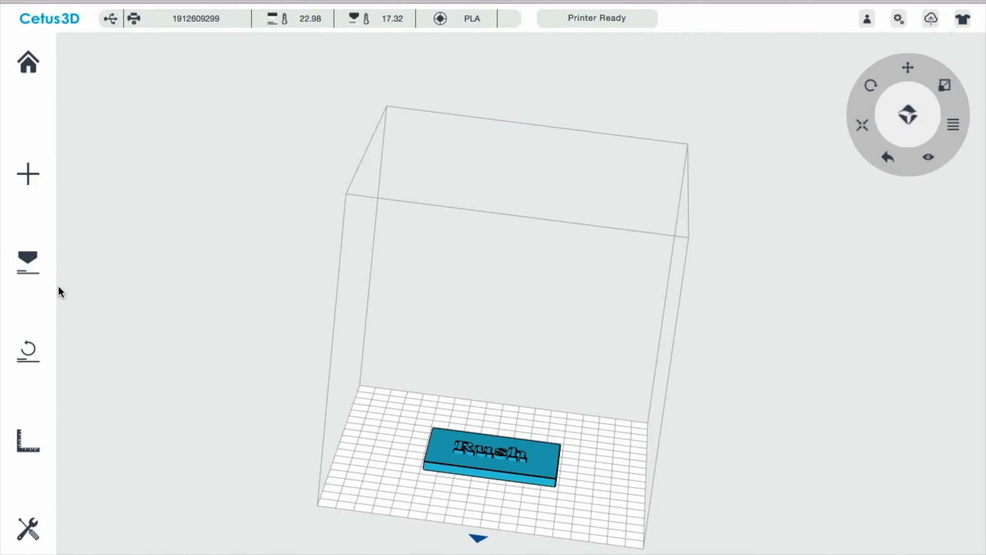
- Withdraw the filament from the nozzle using the Maintenance options
{"action": "left_click", "coordinate": [36, 531]}
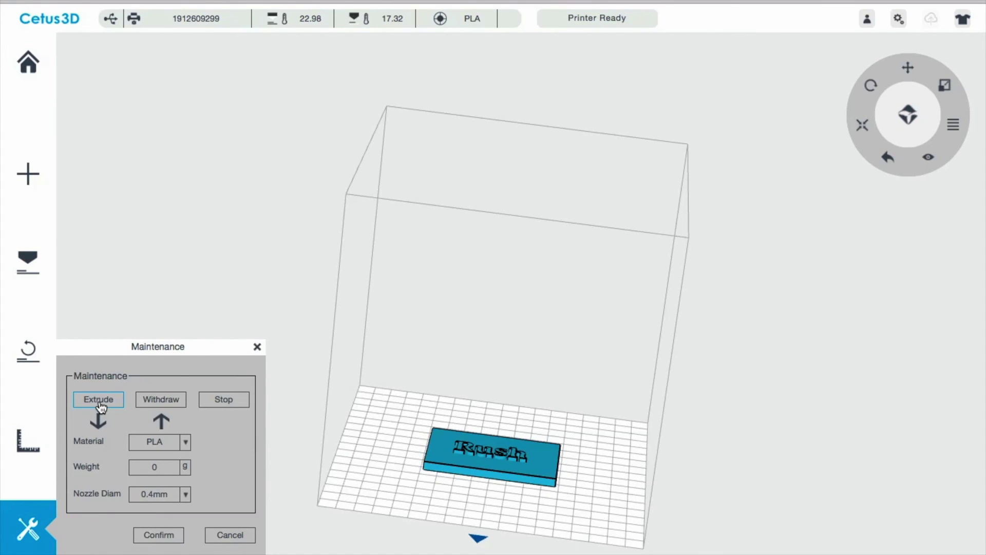
{"action": "left_click", "coordinate": [161, 400]}
- Start printing the Rush nameplate from Printer Setting while slicing runs
{"action": "left_click", "coordinate": [30, 247]}
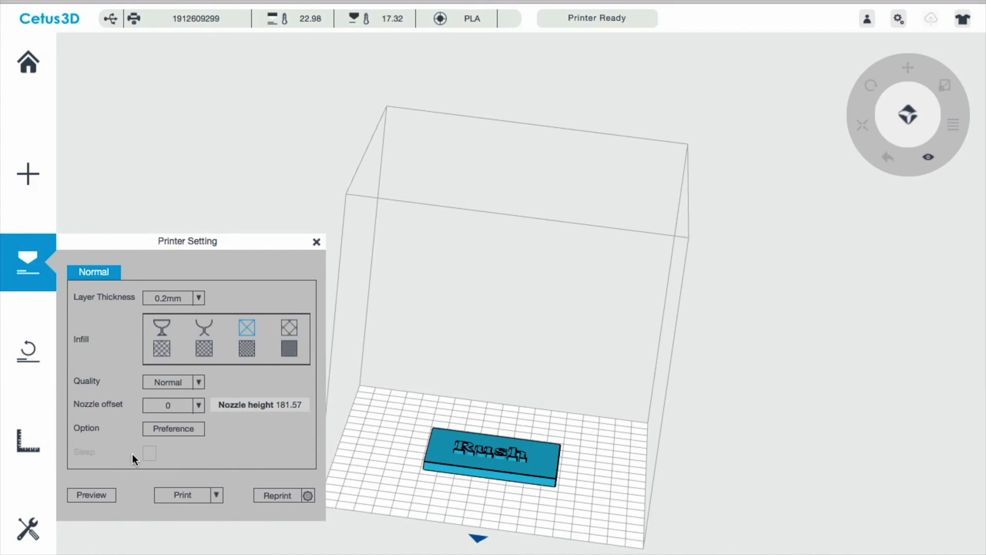
{"action": "left_click", "coordinate": [198, 498]}
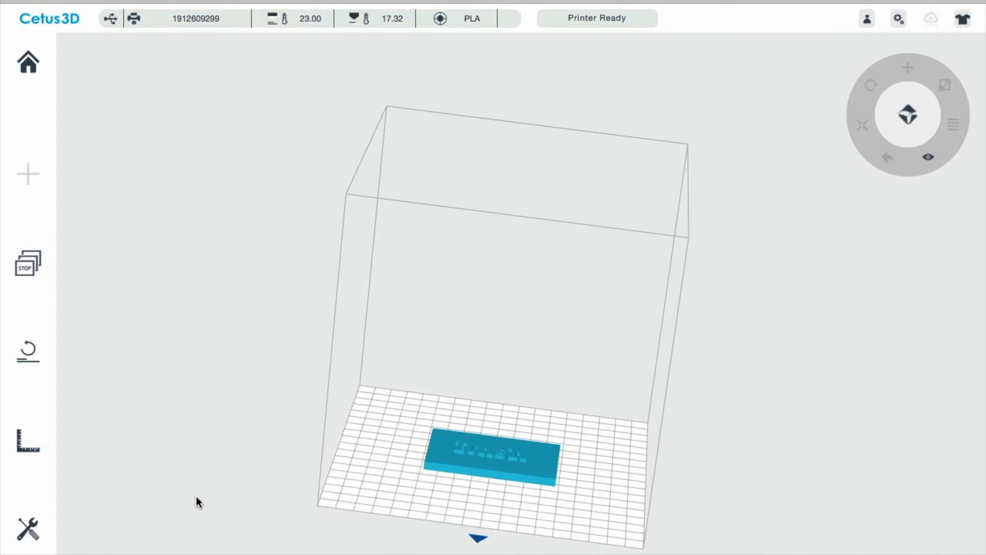
{"action": "left_click_drag", "start_coordinate": [560, 313], "coordinate": [308, 411]}
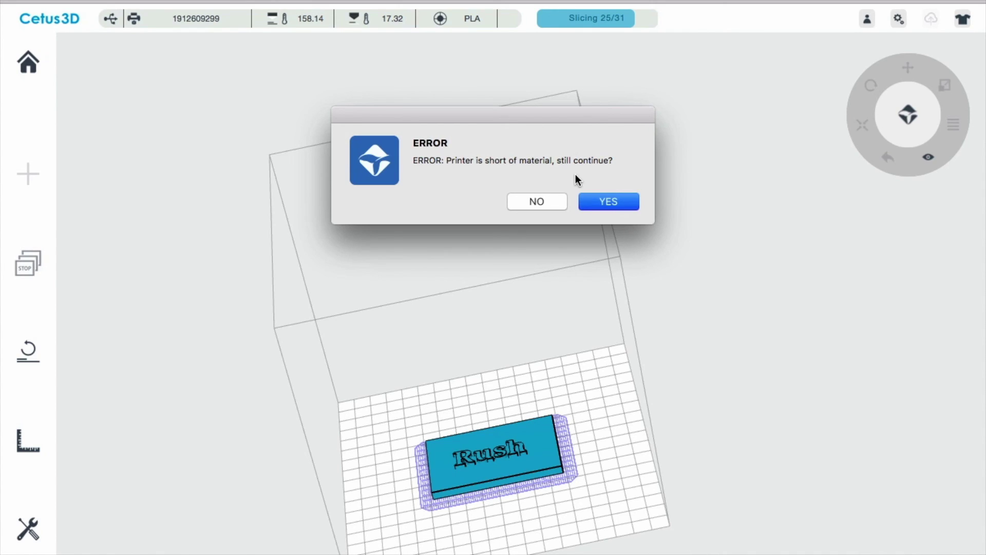
- Continue past the short-of-material warning and accept the 39-minute, 13.45 g estimate
{"action": "left_click", "coordinate": [608, 204]}
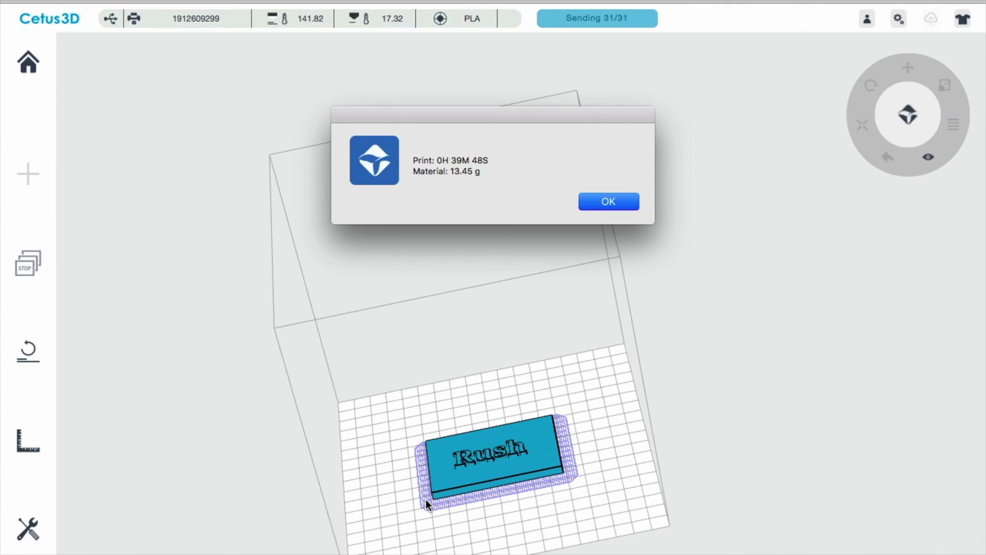
{"action": "left_click", "coordinate": [616, 204]}
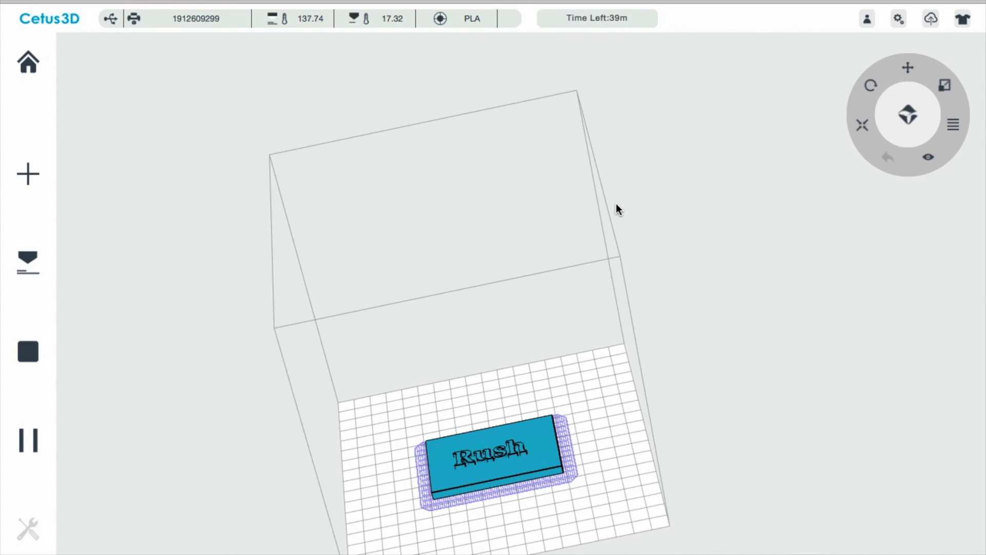